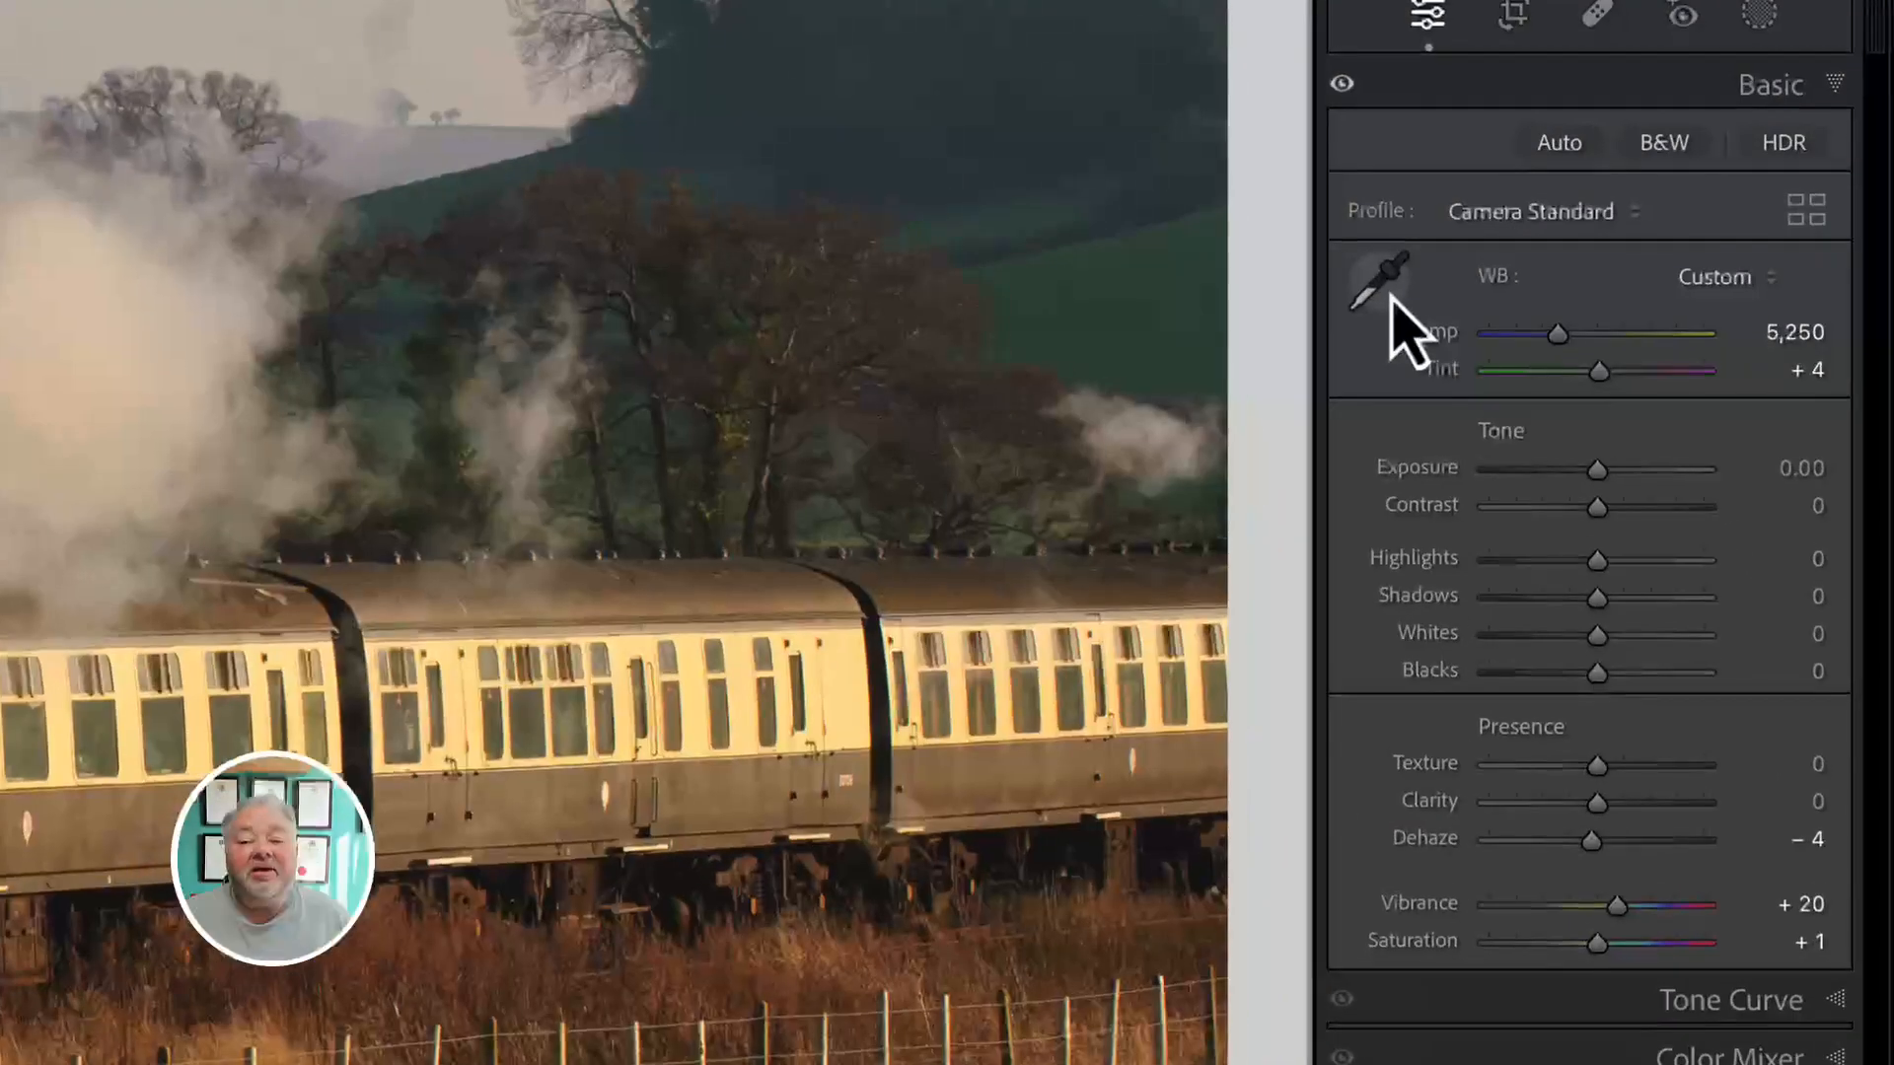
Step: Set the white balance by sampling the thin smoke just above the engine's chimney as the neutral target
left_click(1391, 295)
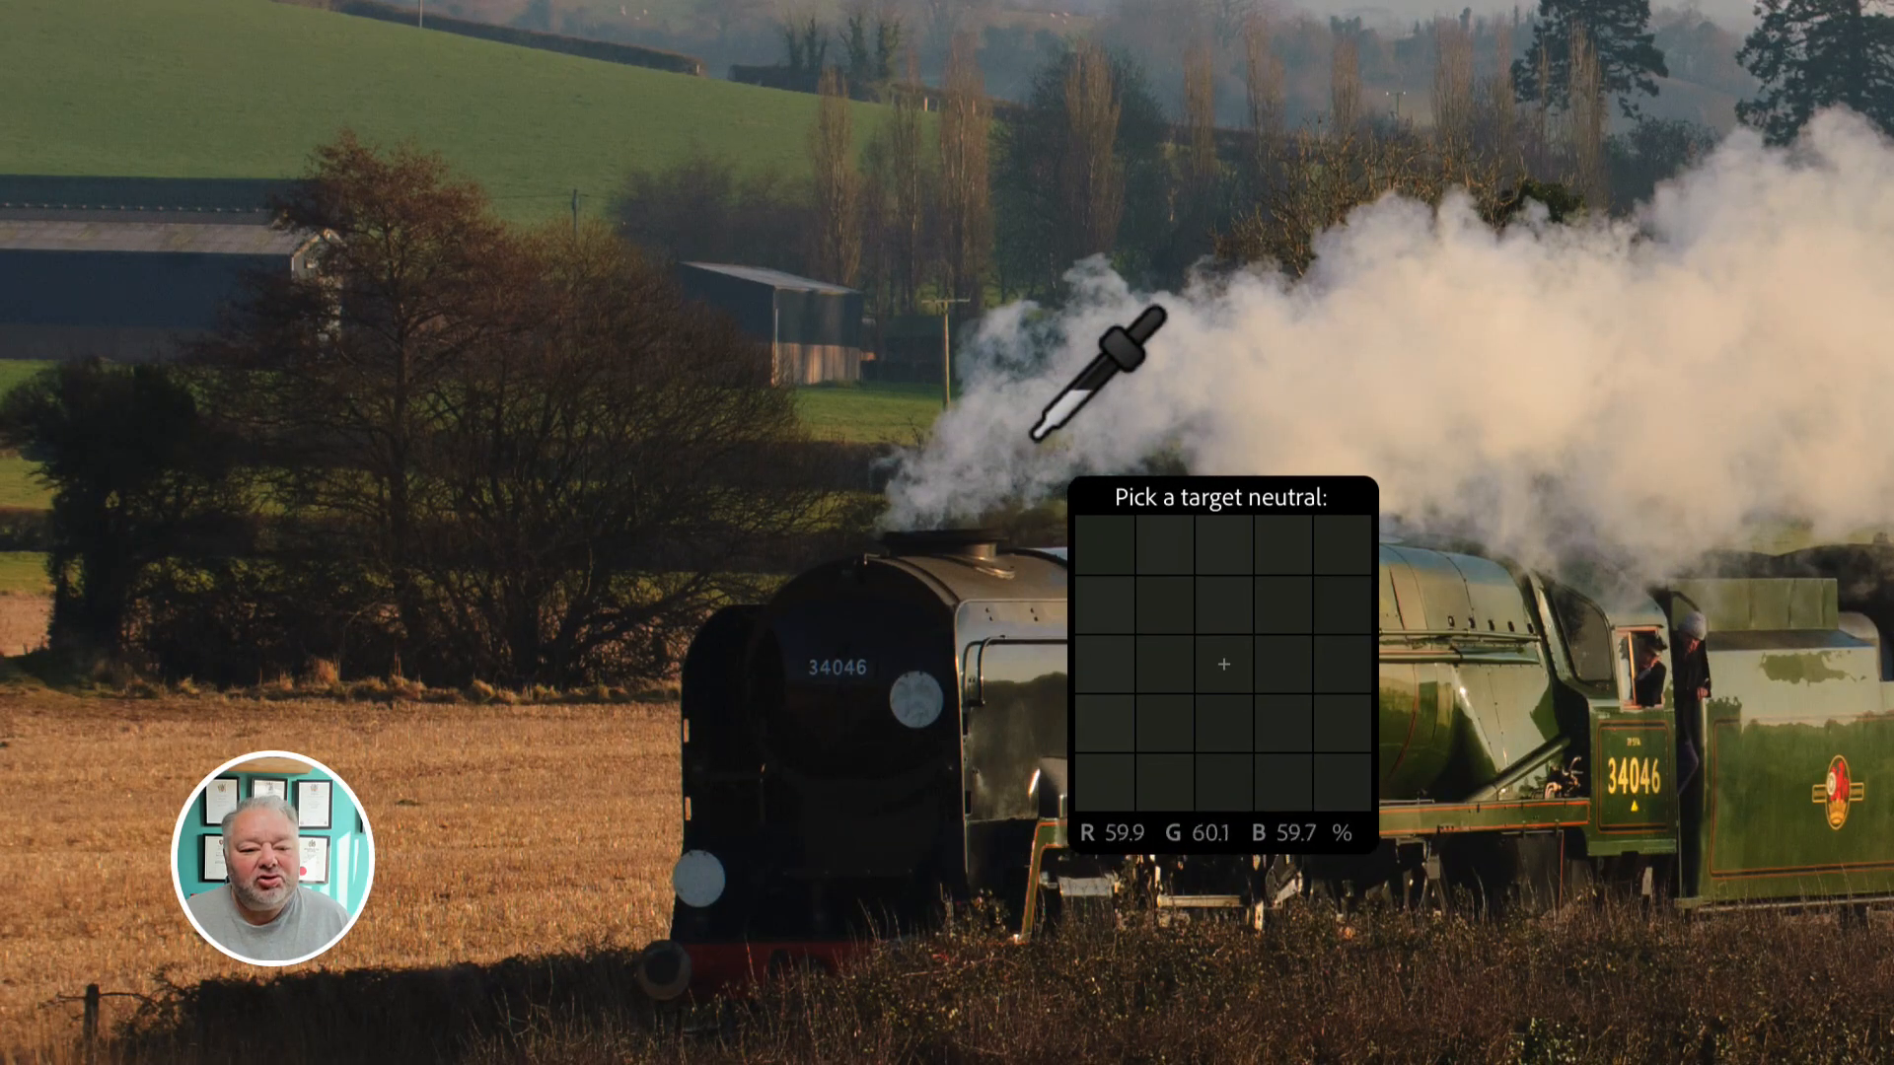
left_click(1092, 405)
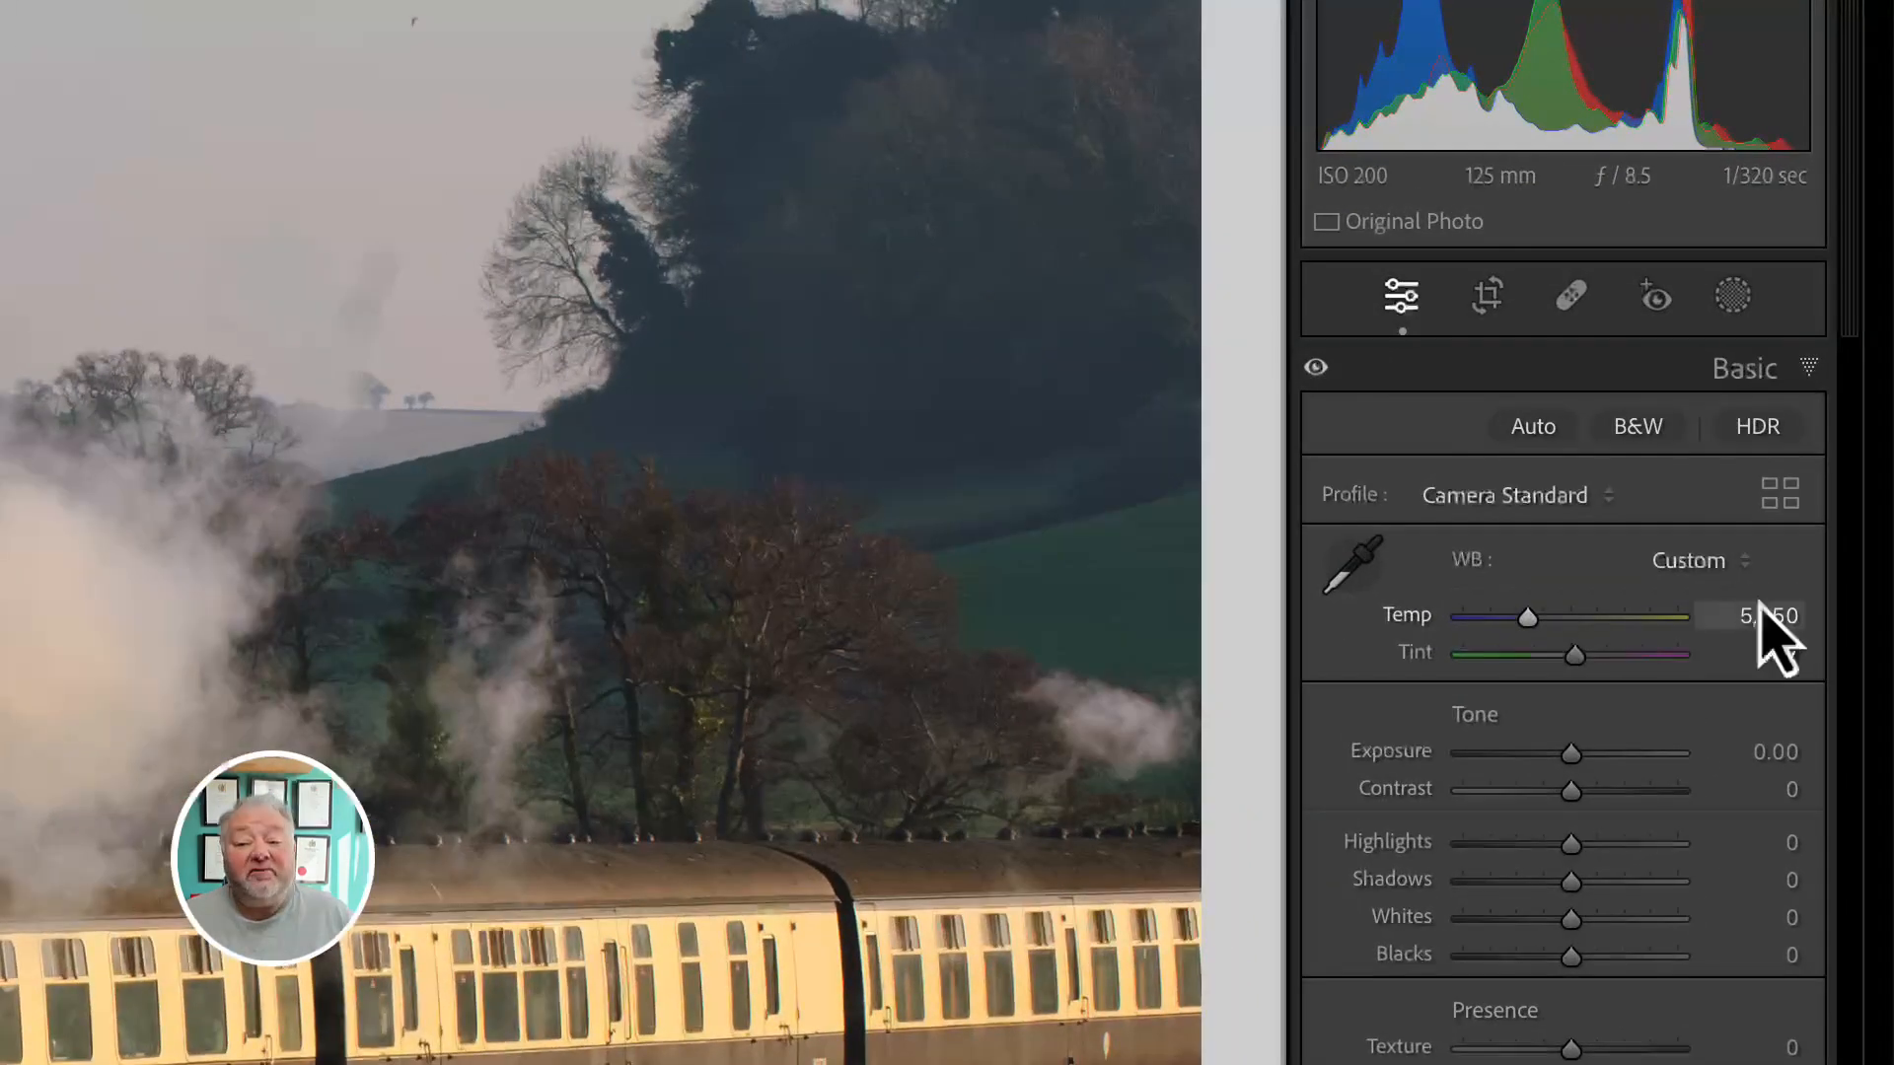
left_click(1729, 490)
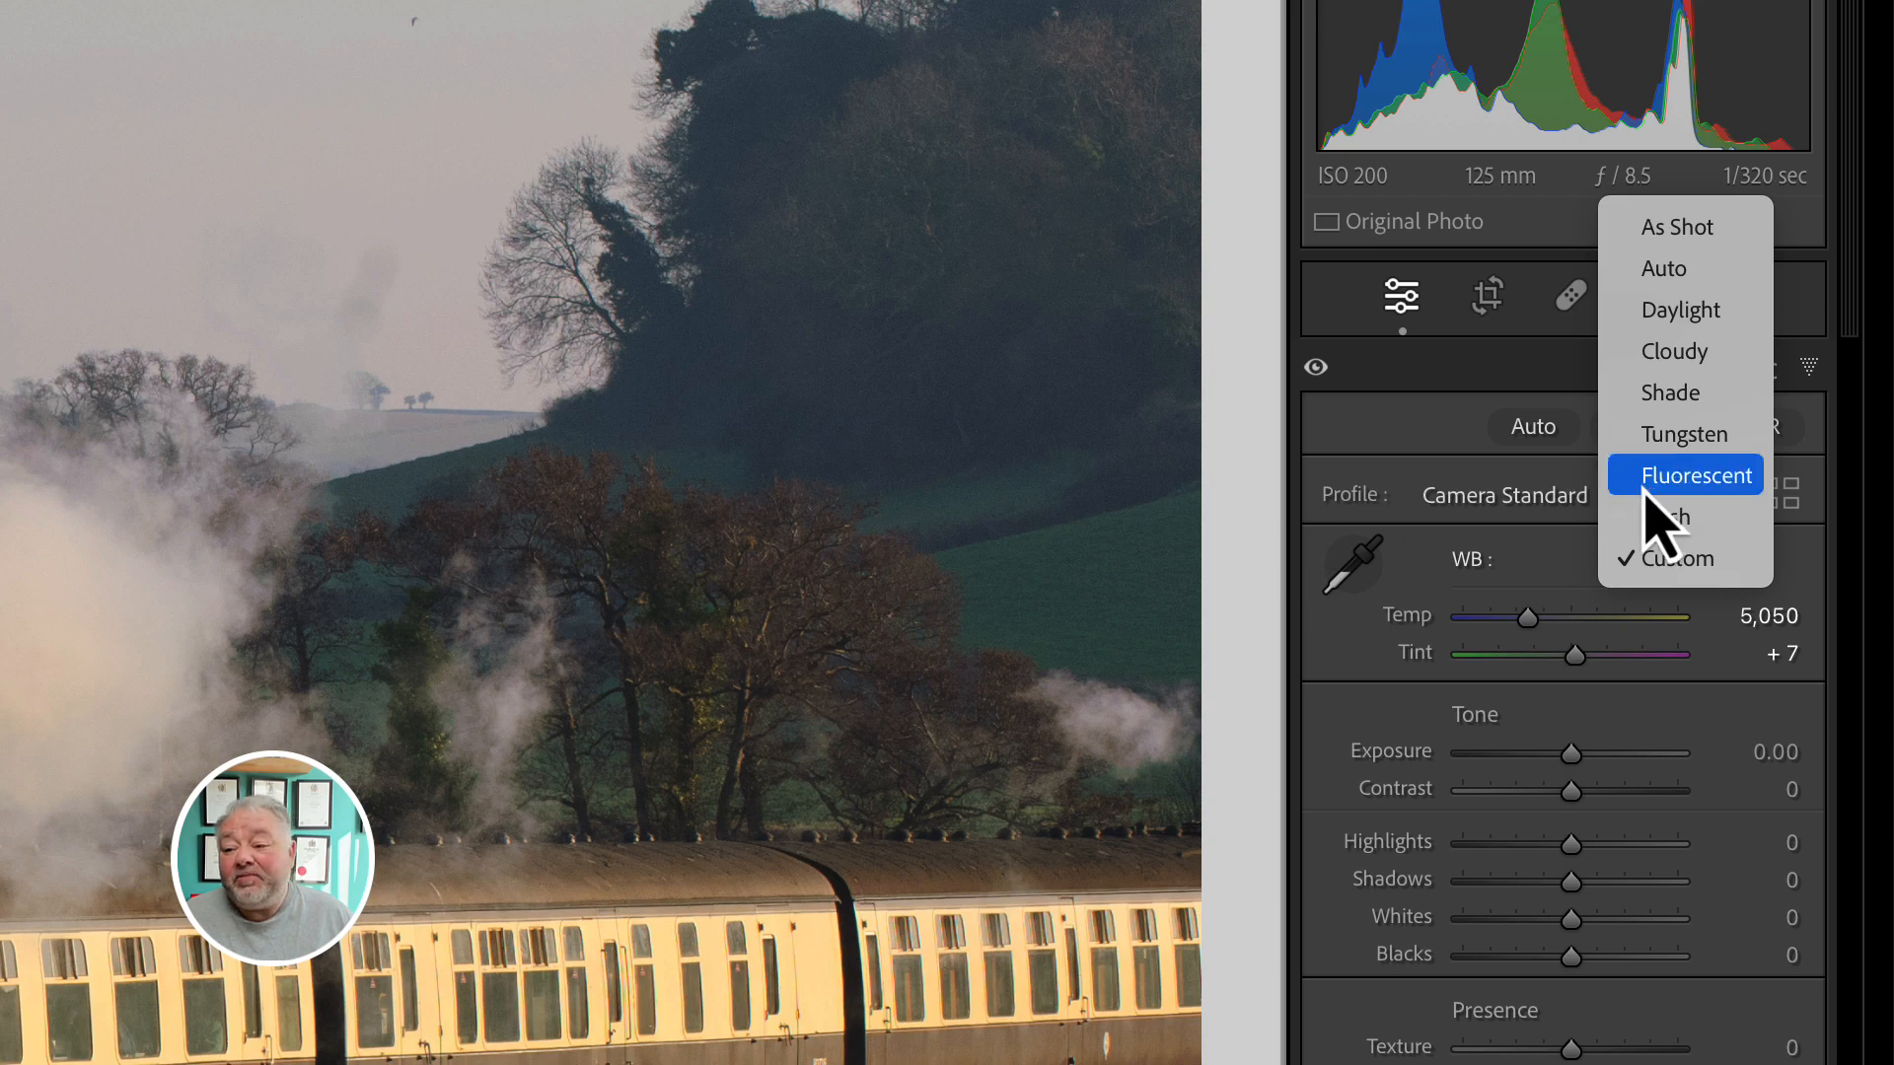
left_click(1334, 700)
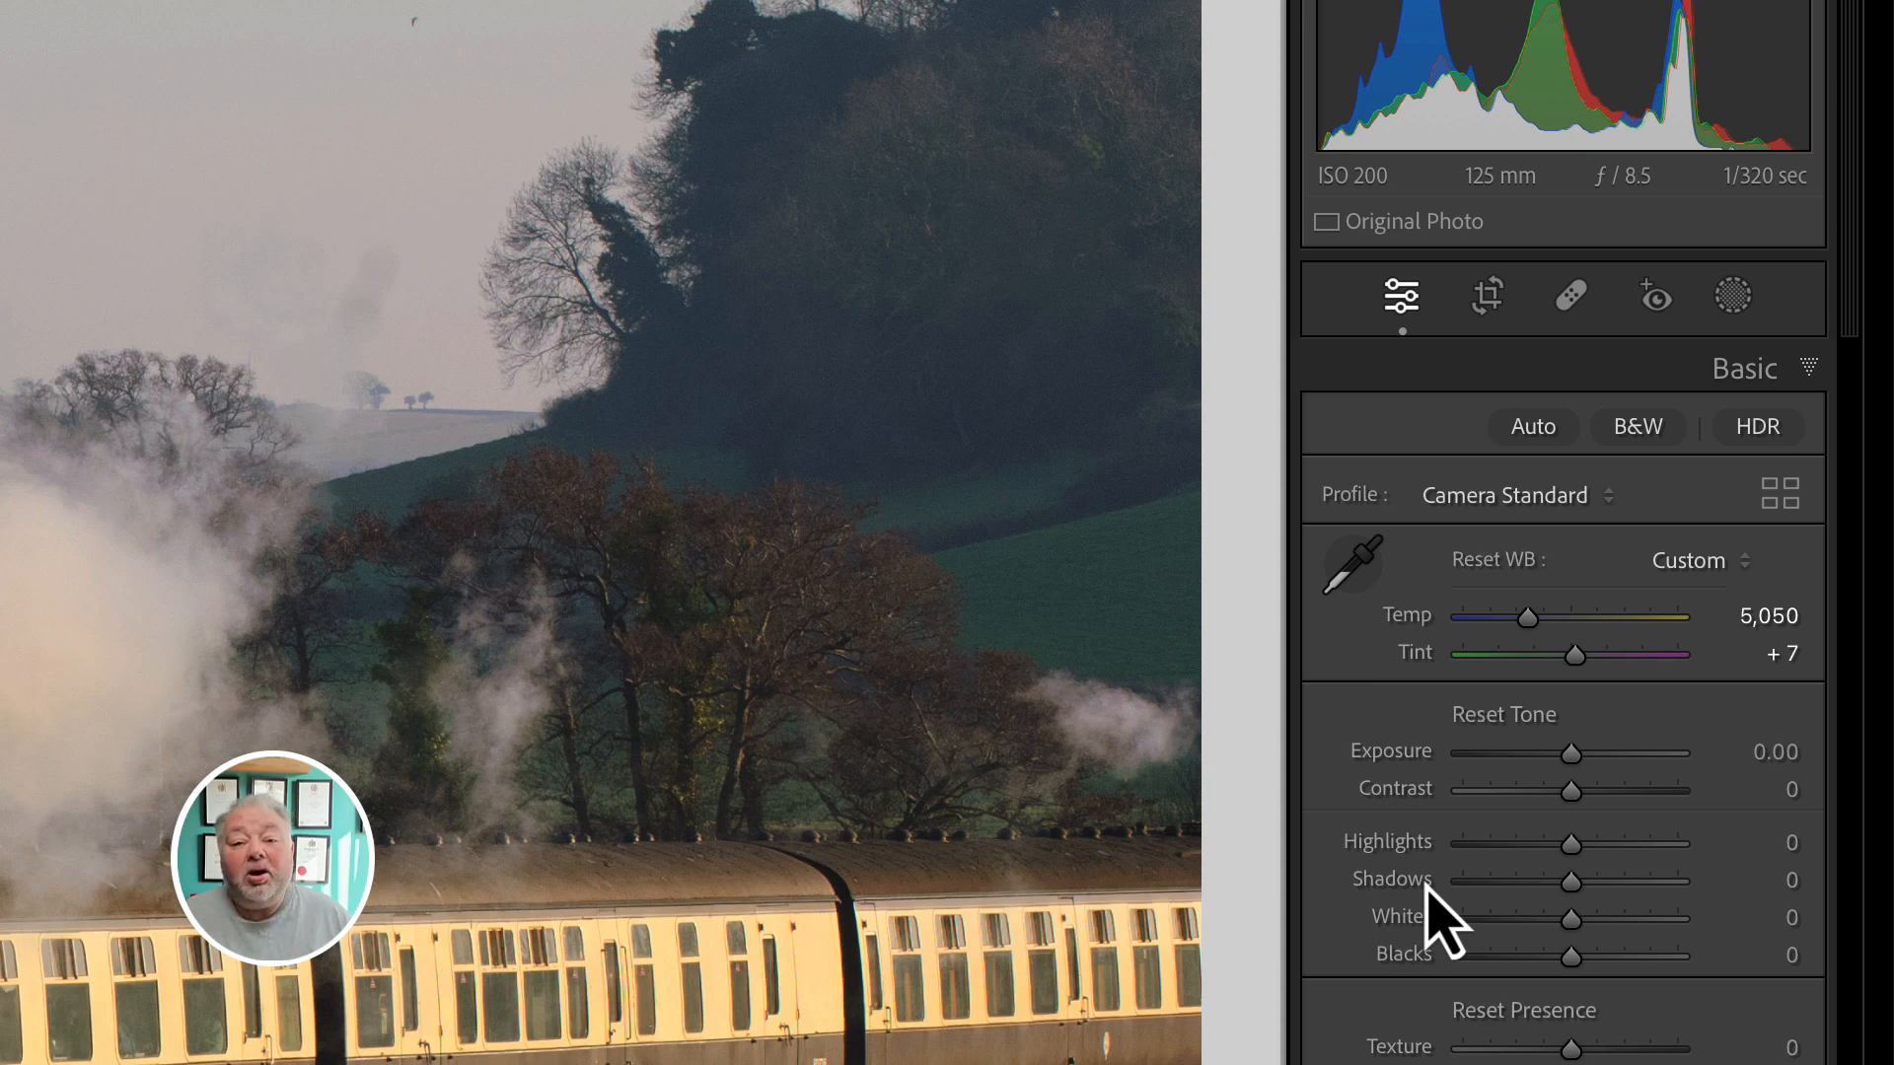
Step: Set Blacks to -21, using the clipping preview to judge the black point
left_click_drag(1569, 970, 1574, 976)
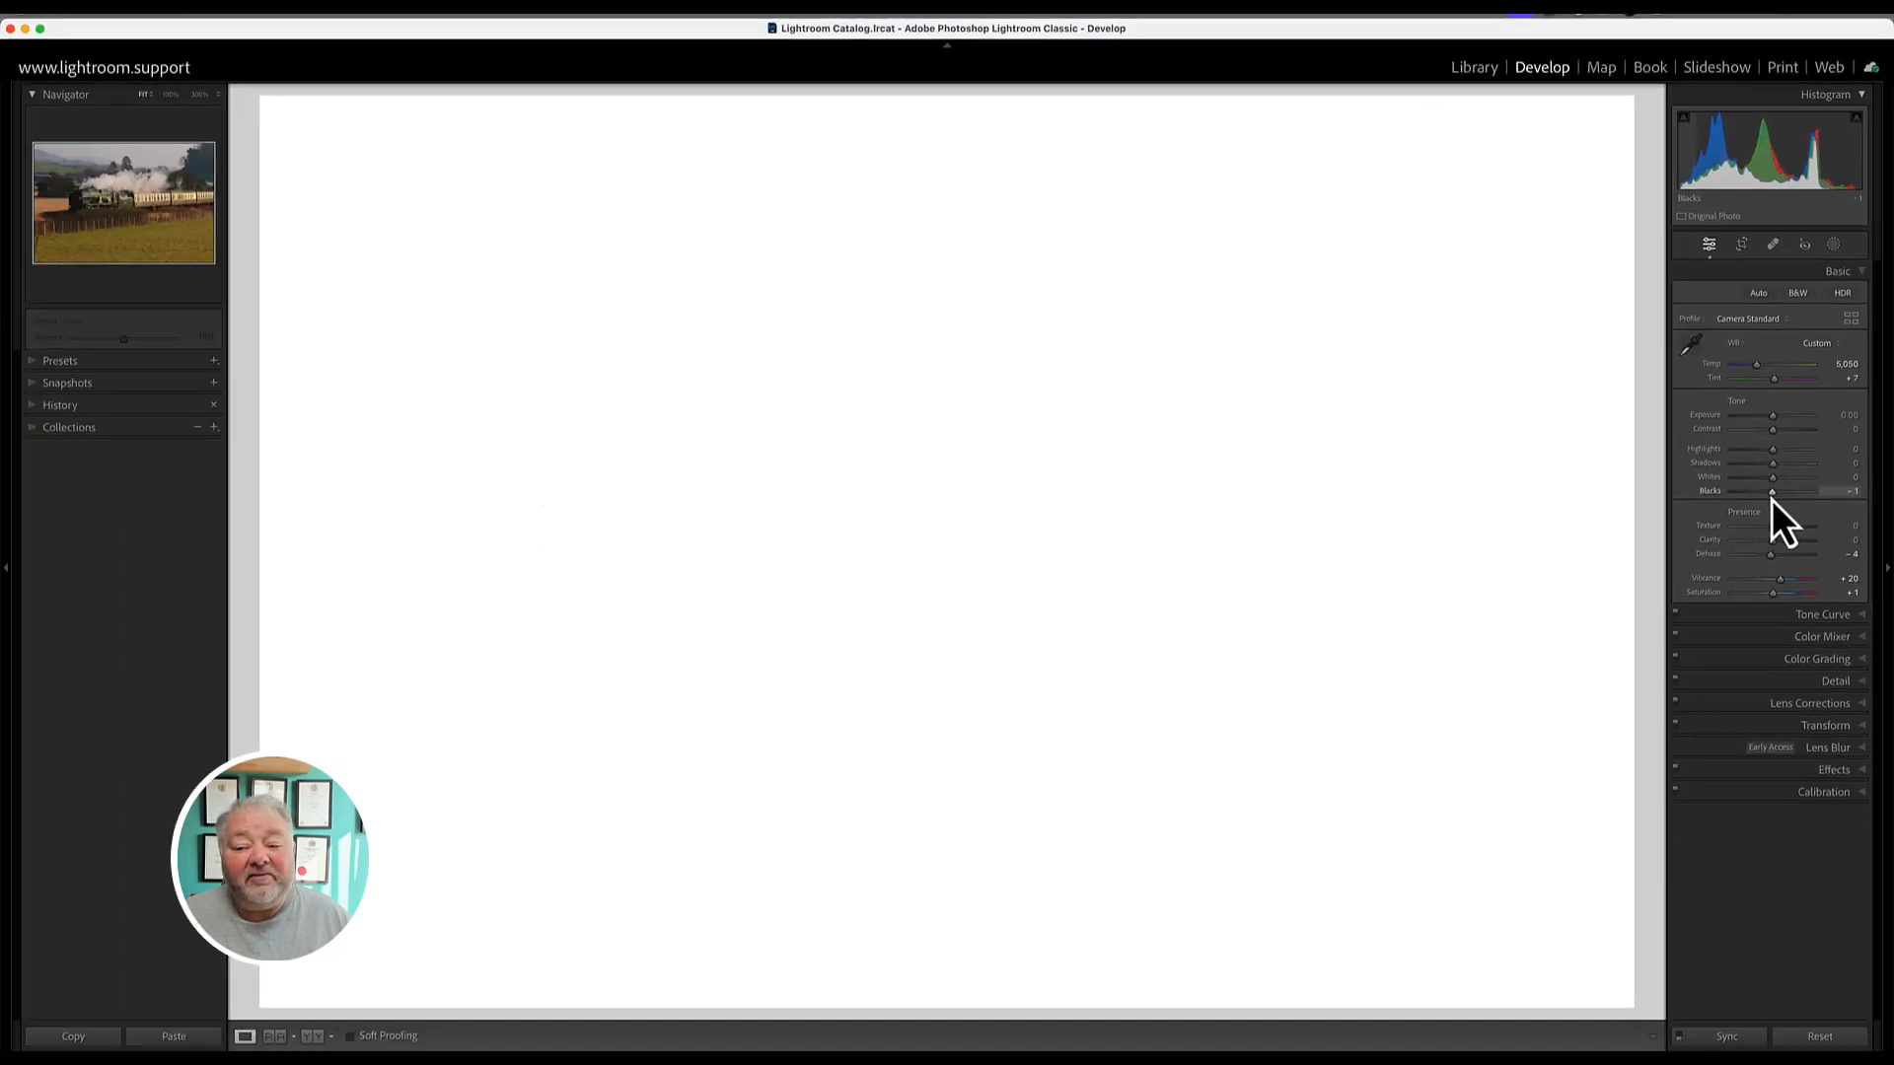
left_click_drag(1771, 499, 1769, 500)
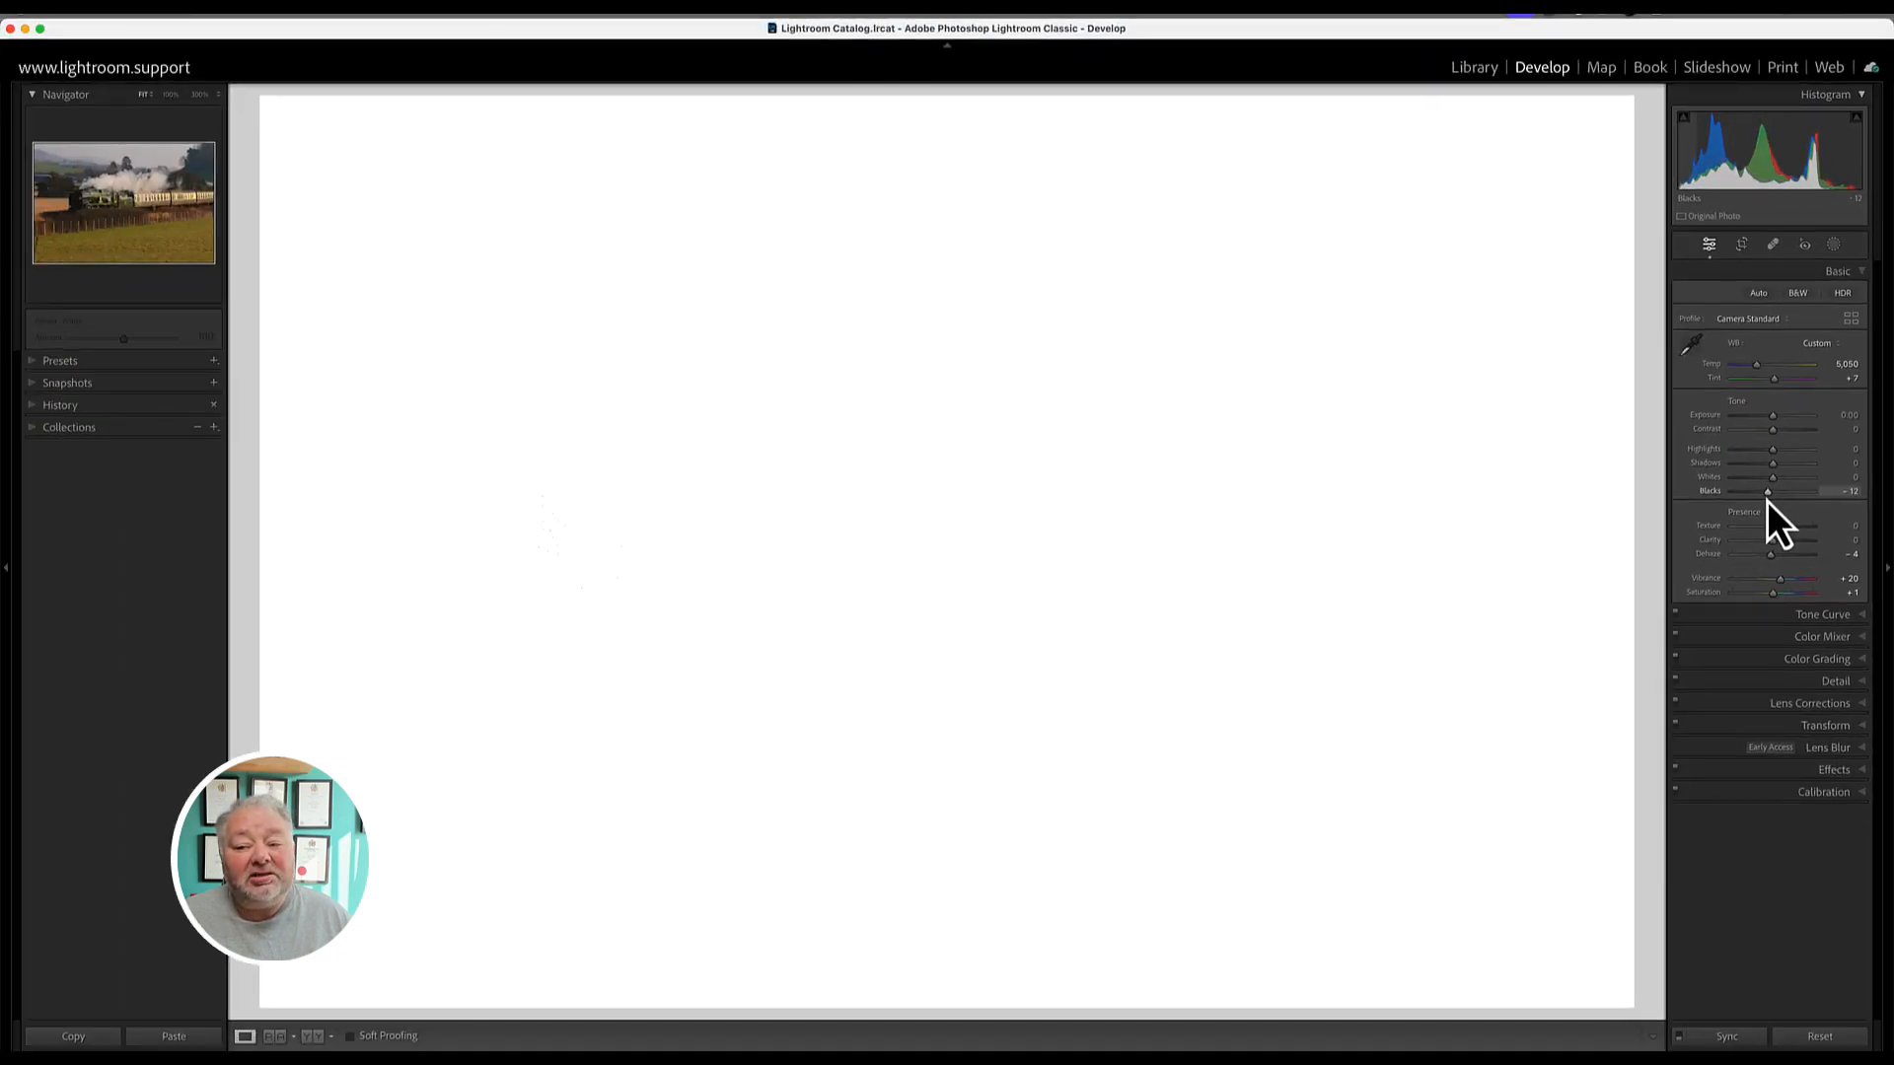
left_click_drag(1765, 503, 1762, 501)
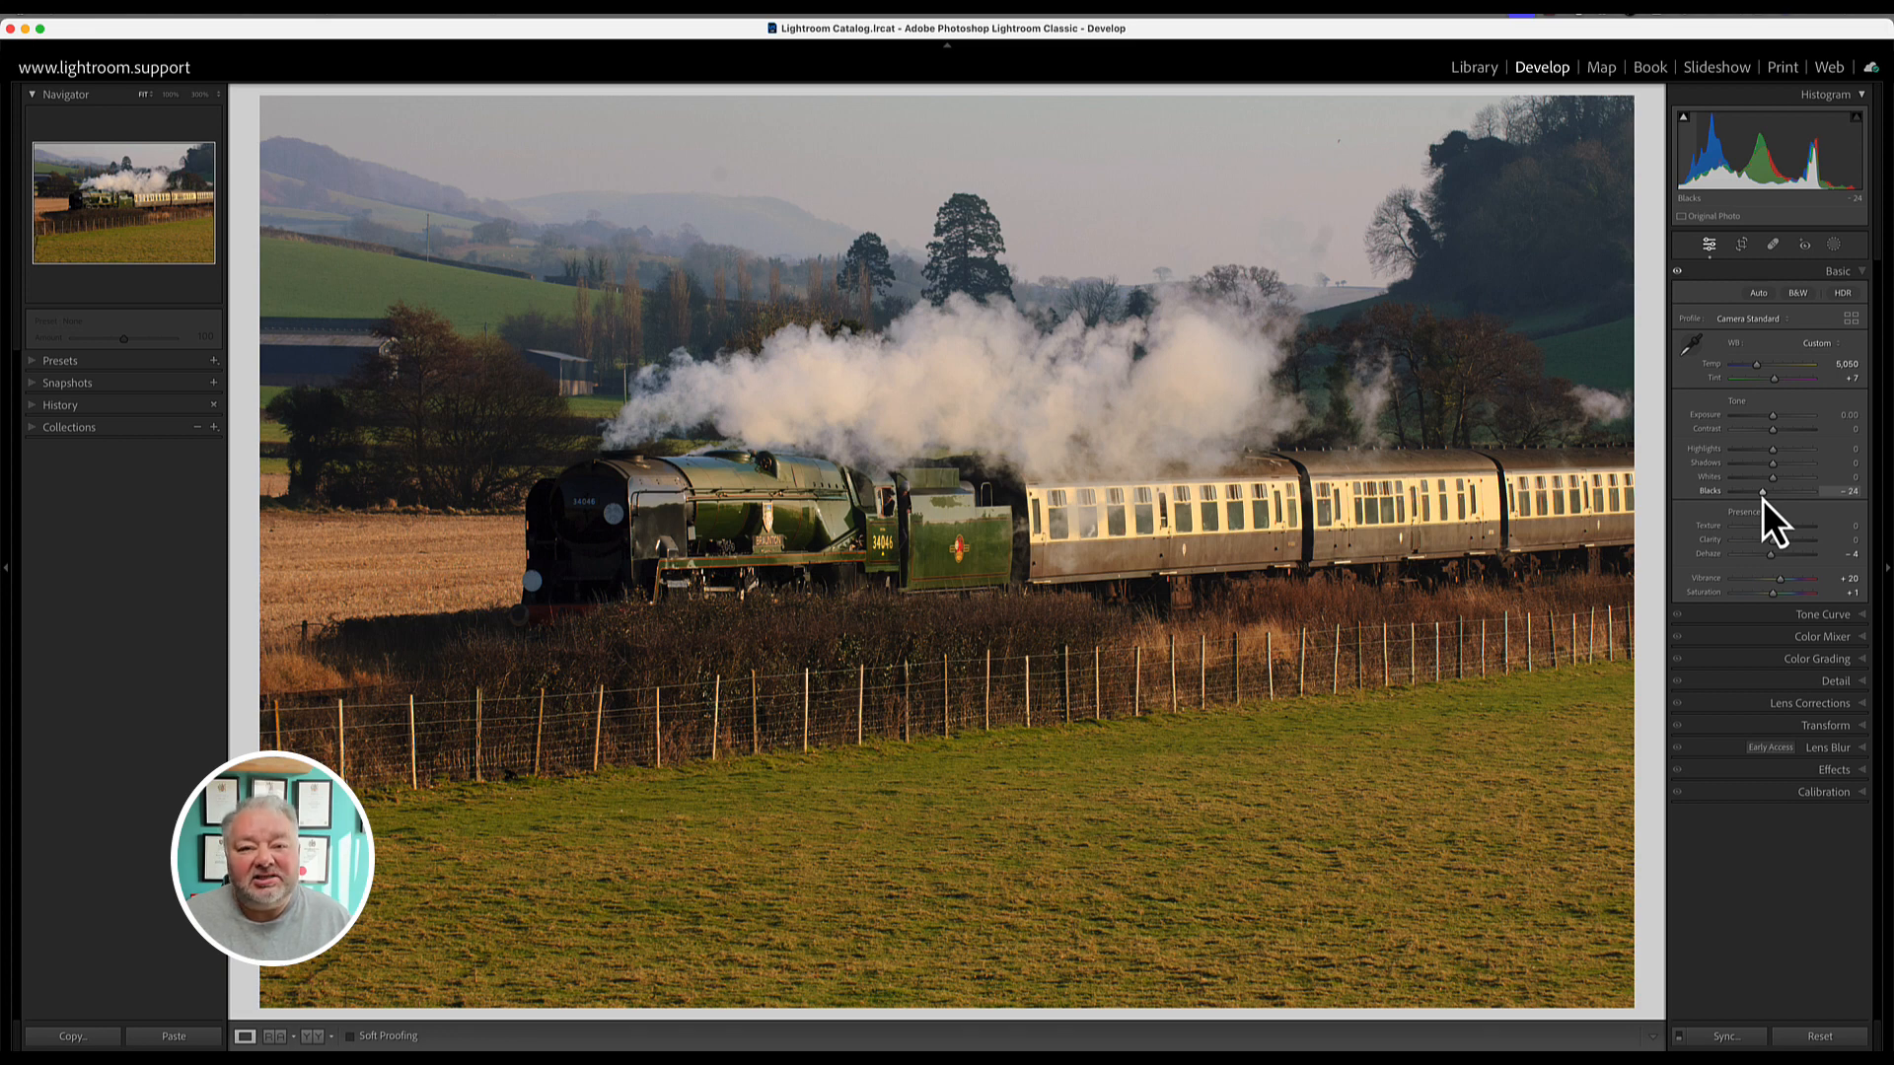
left_click_drag(1763, 501, 1766, 501)
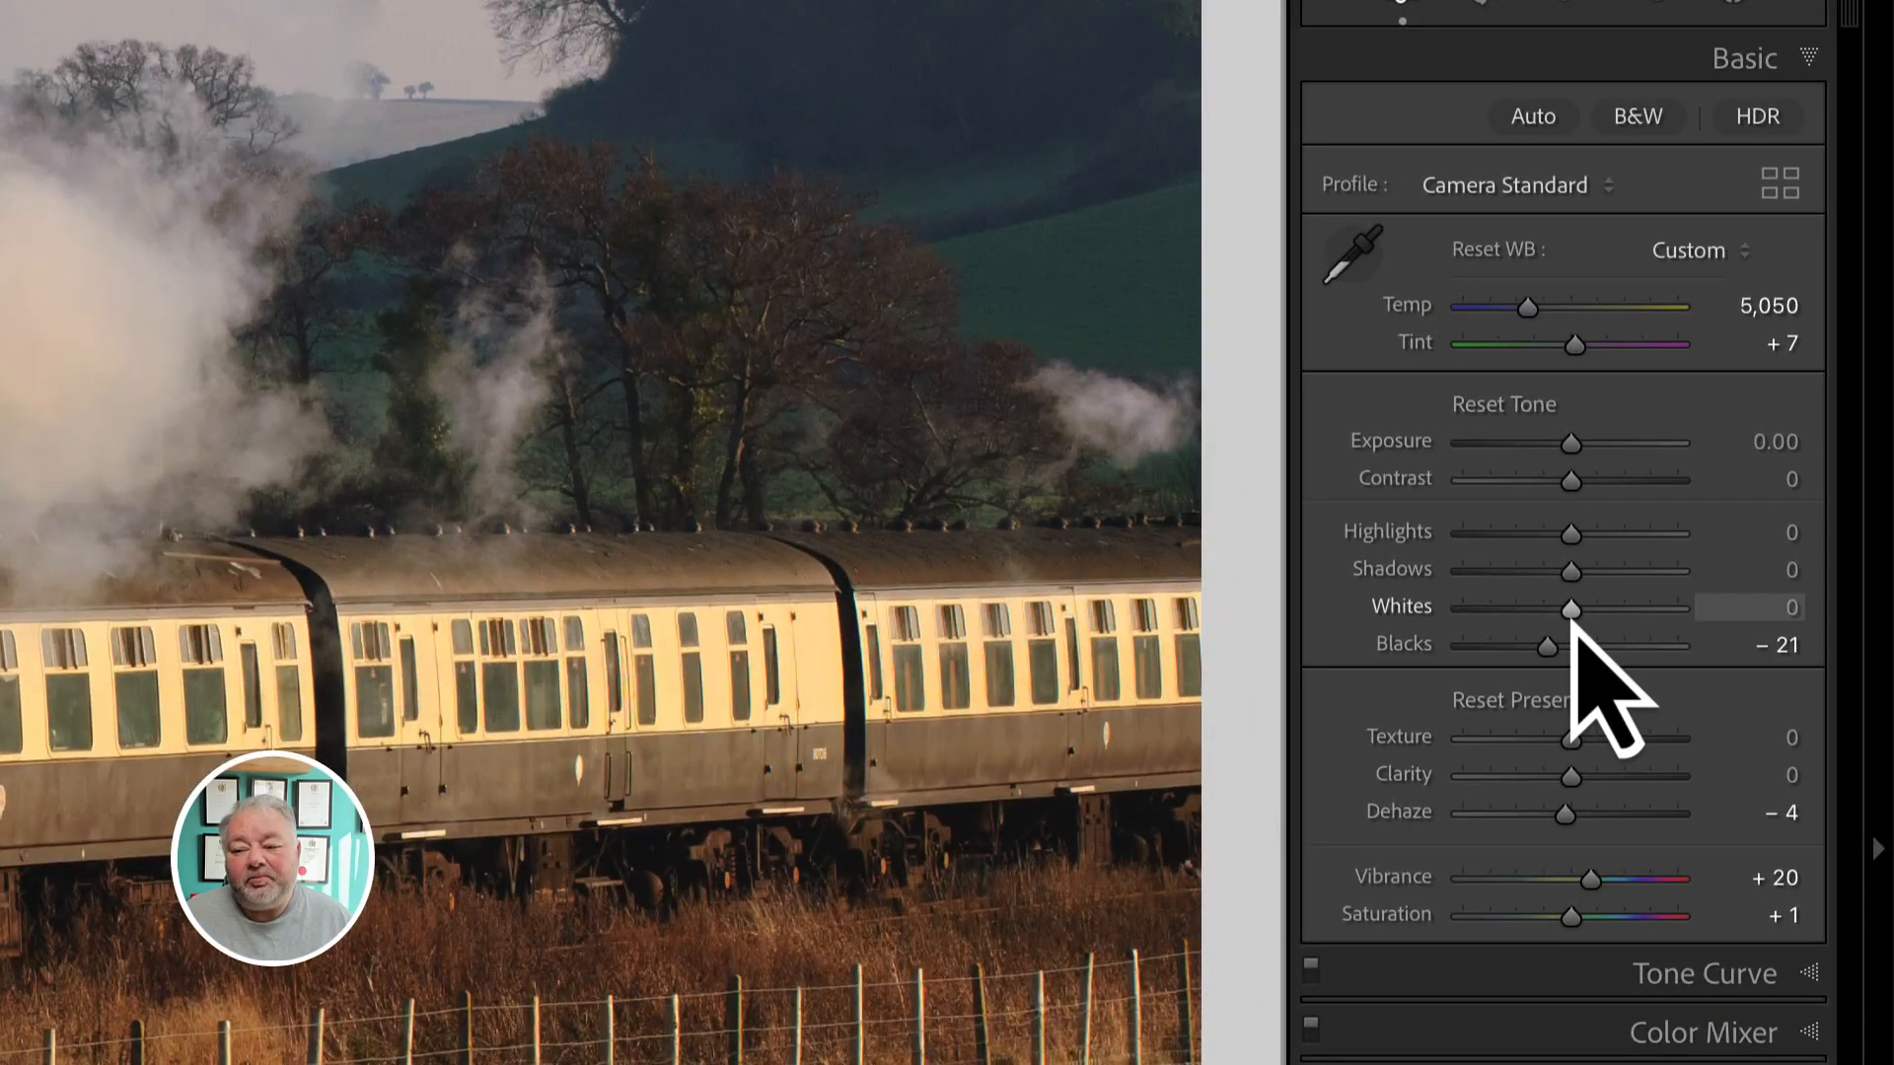
Step: Set Whites to +24, using the clipping preview to judge the white point
left_click(1772, 478, "alt")
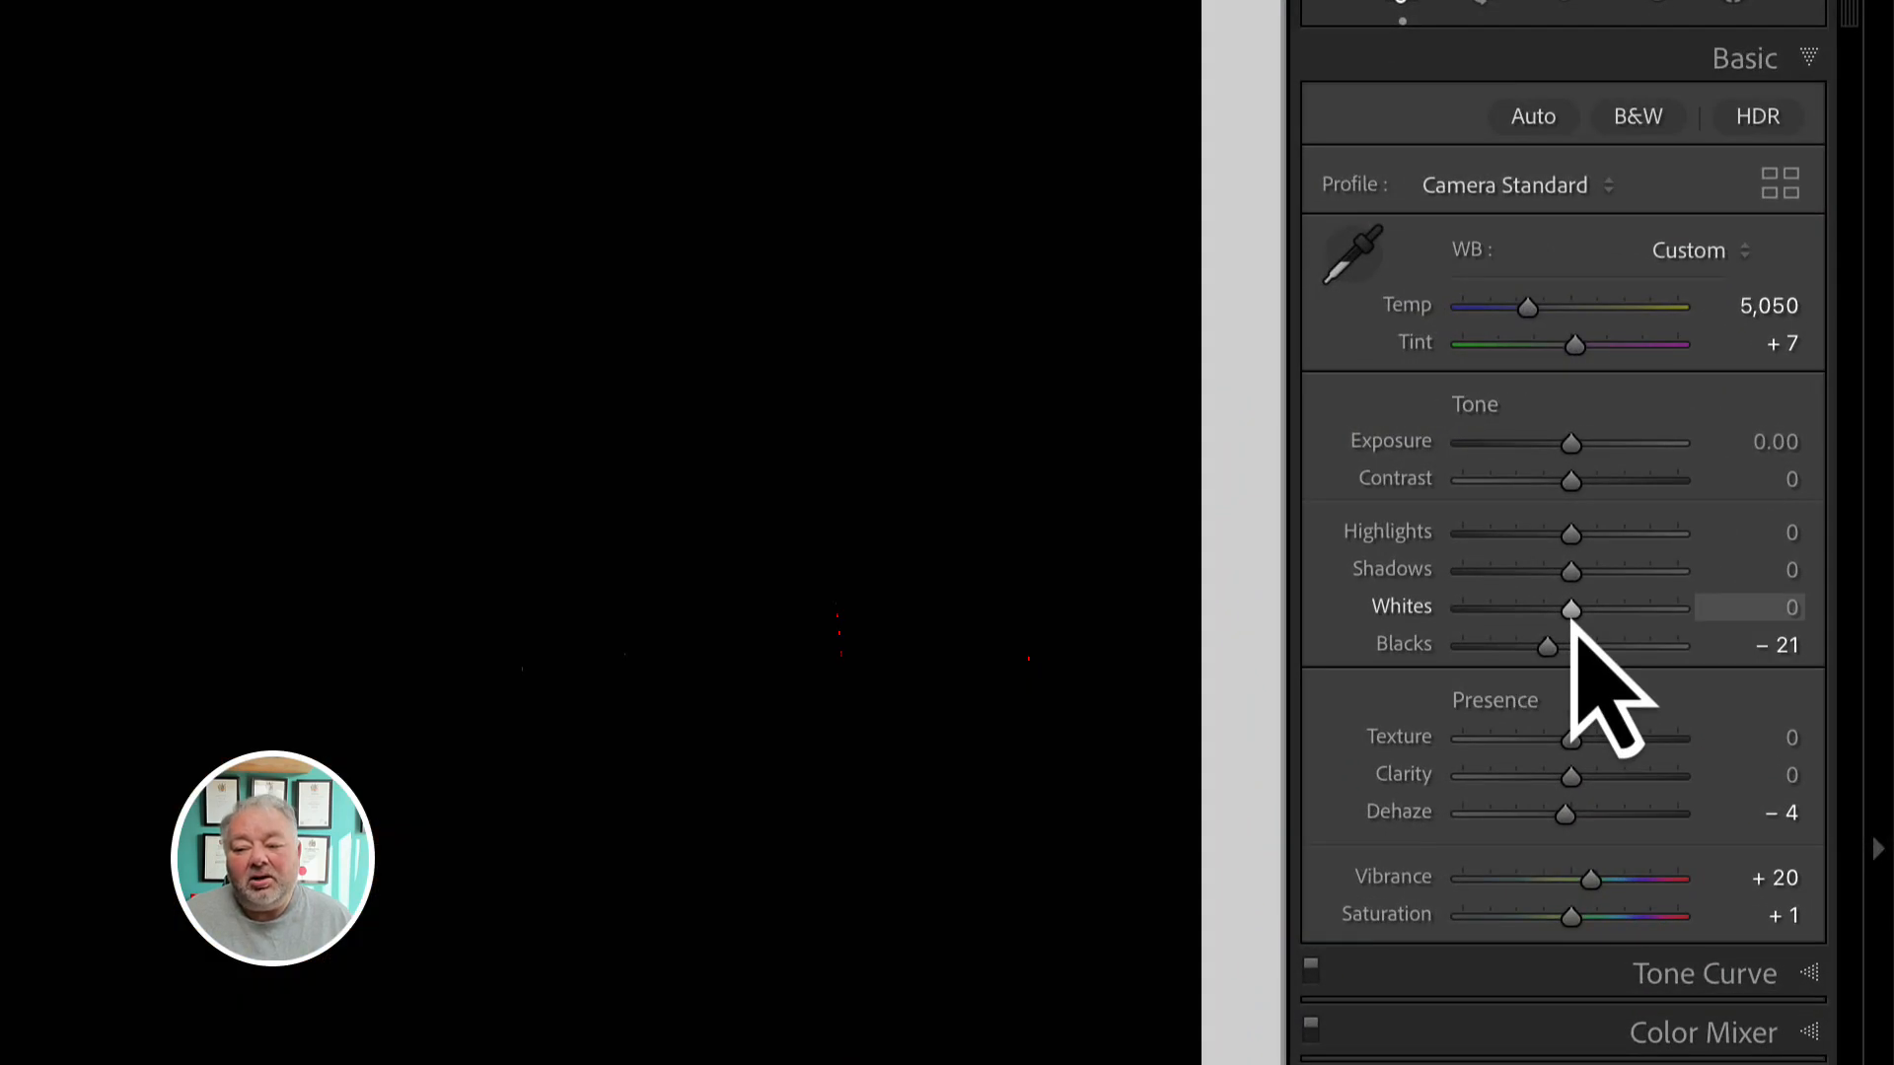
left_click_drag(1573, 624, 1579, 622)
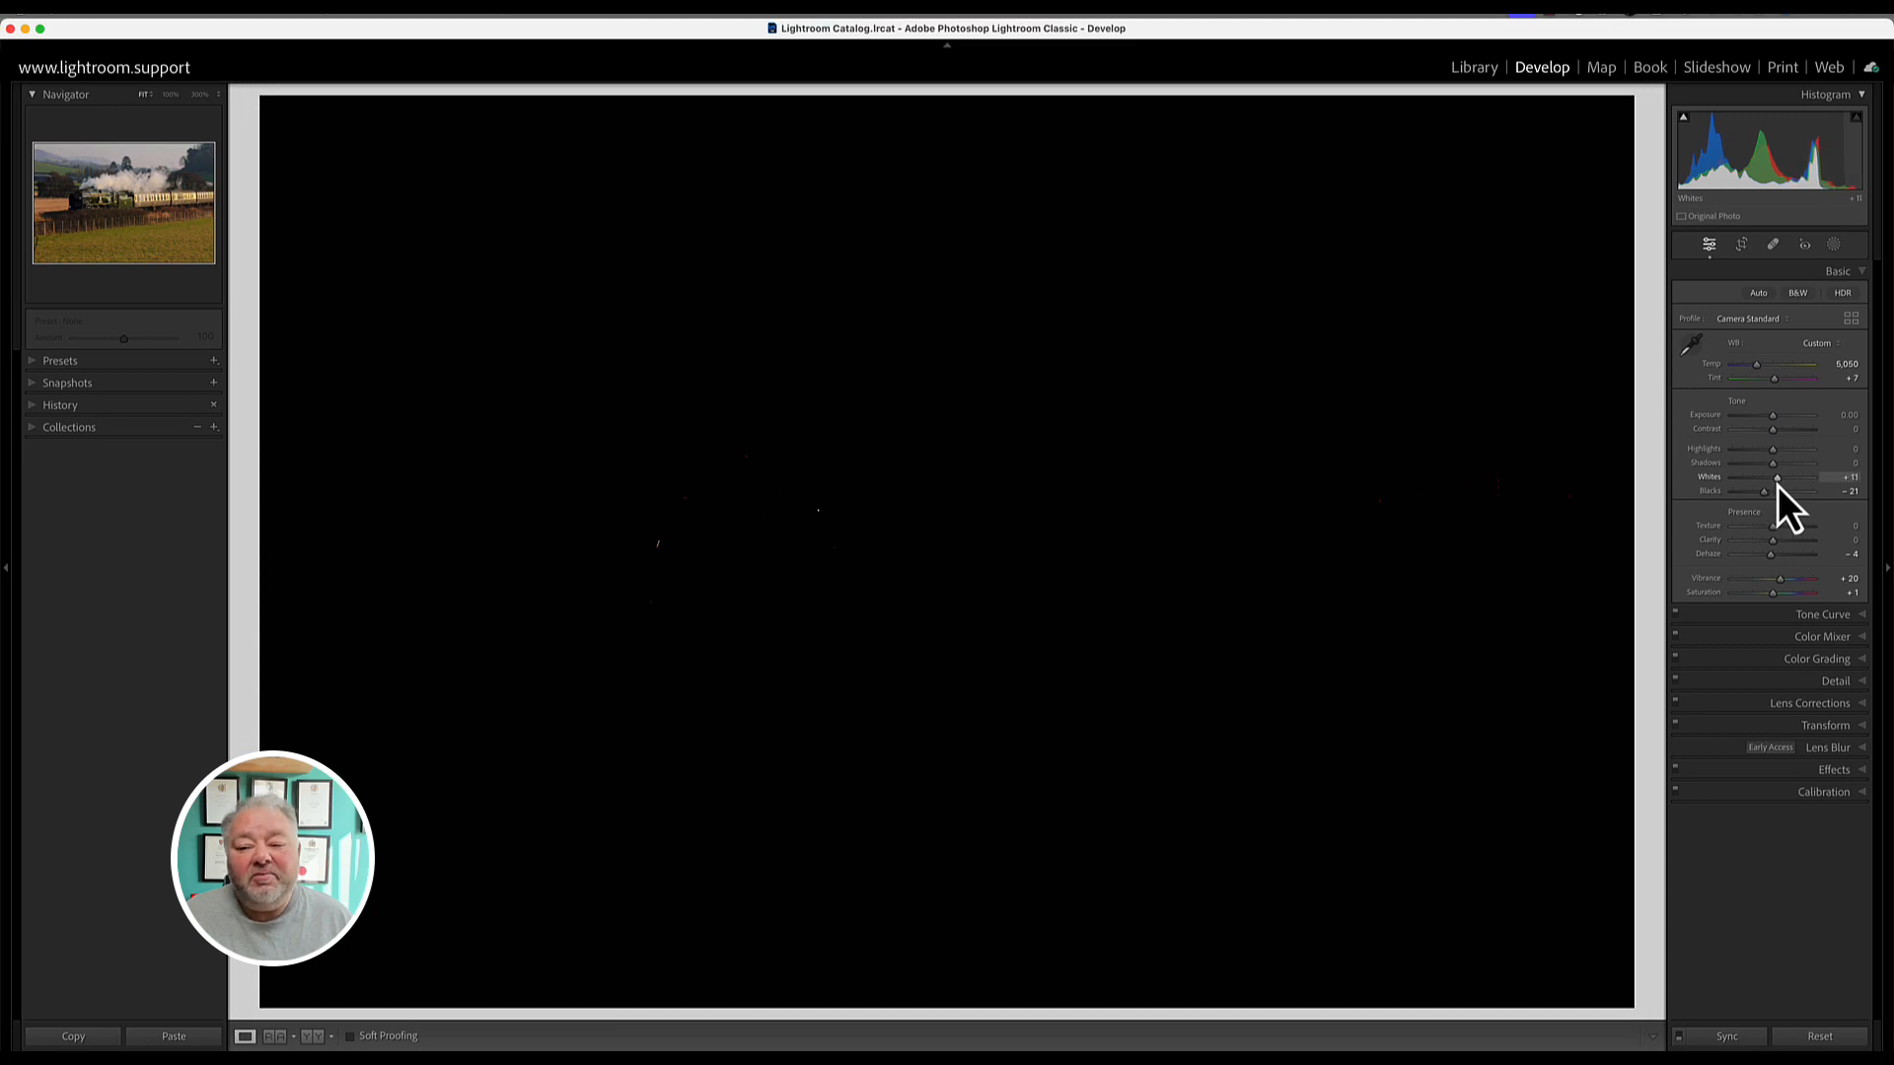
left_click_drag(1778, 477, 1781, 490)
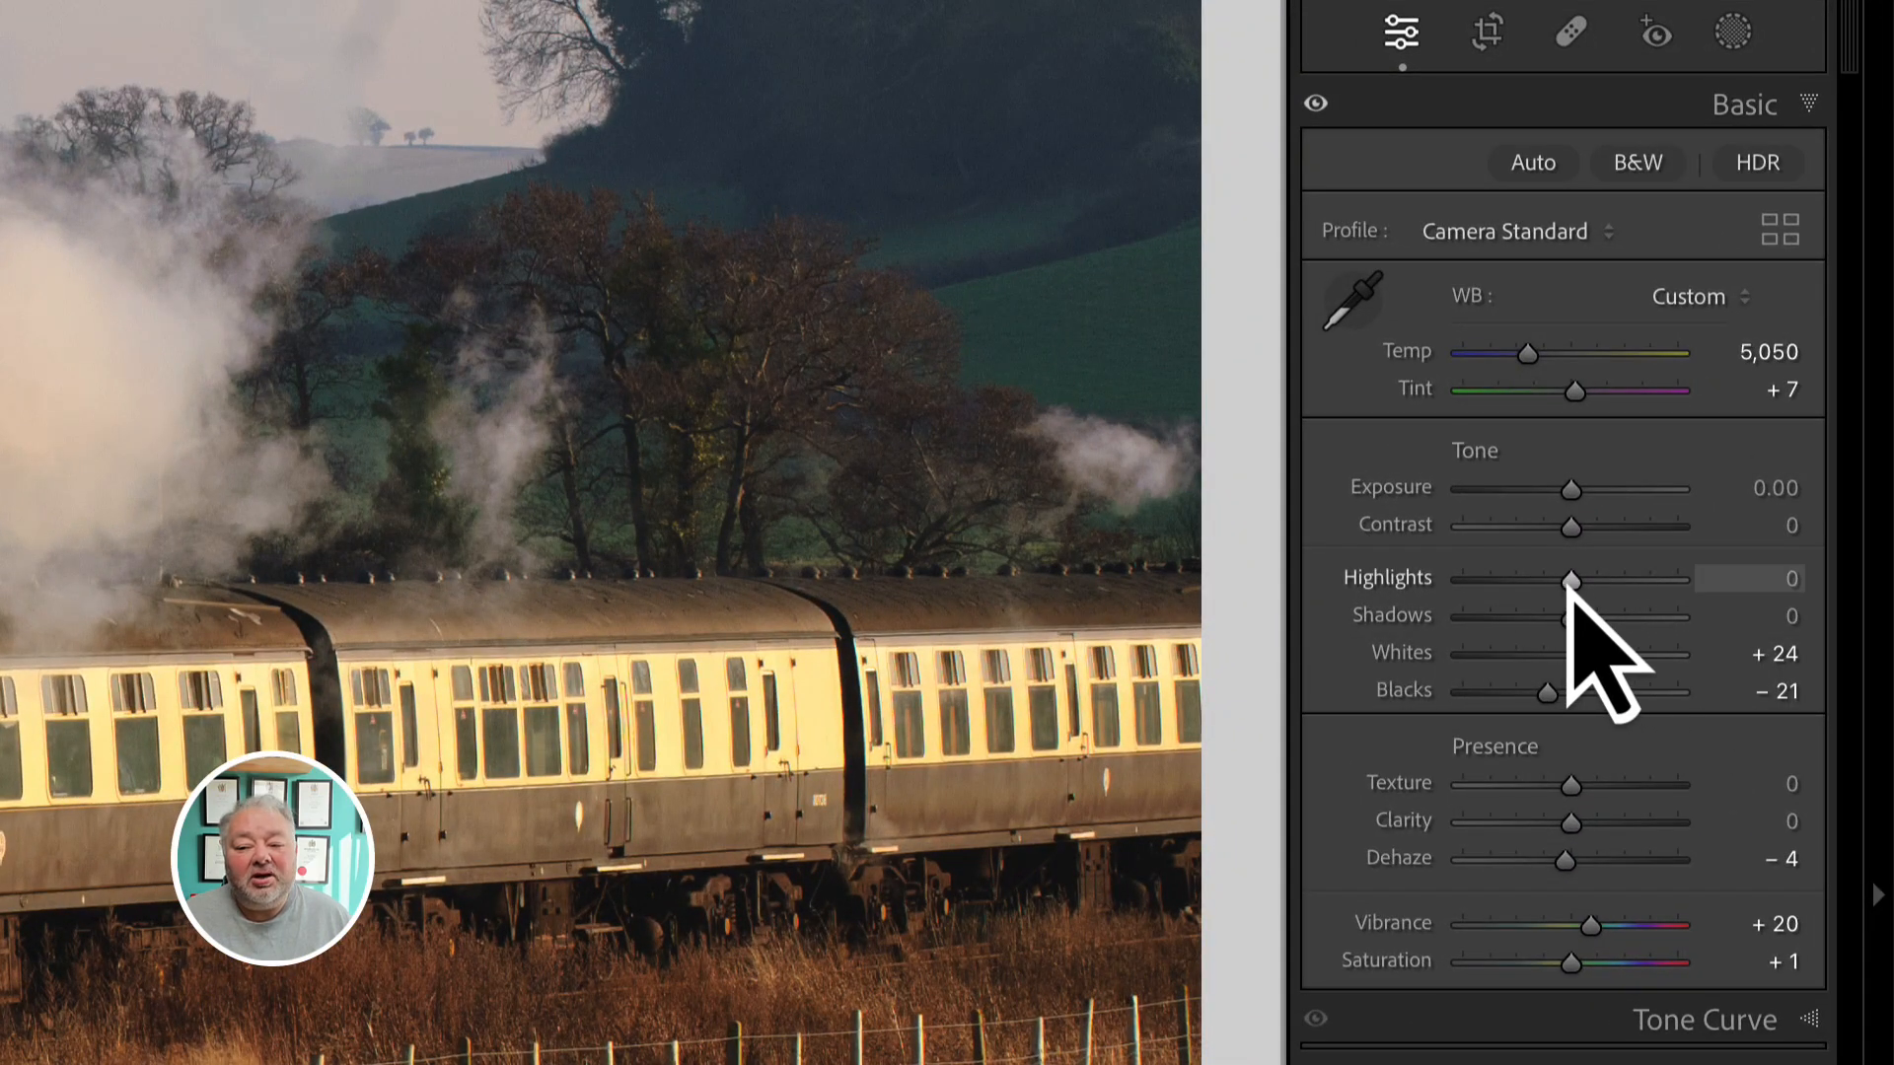
Step: Lower Highlights to -100 and raise Shadows to +100
left_click_drag(1566, 586, 1435, 609)
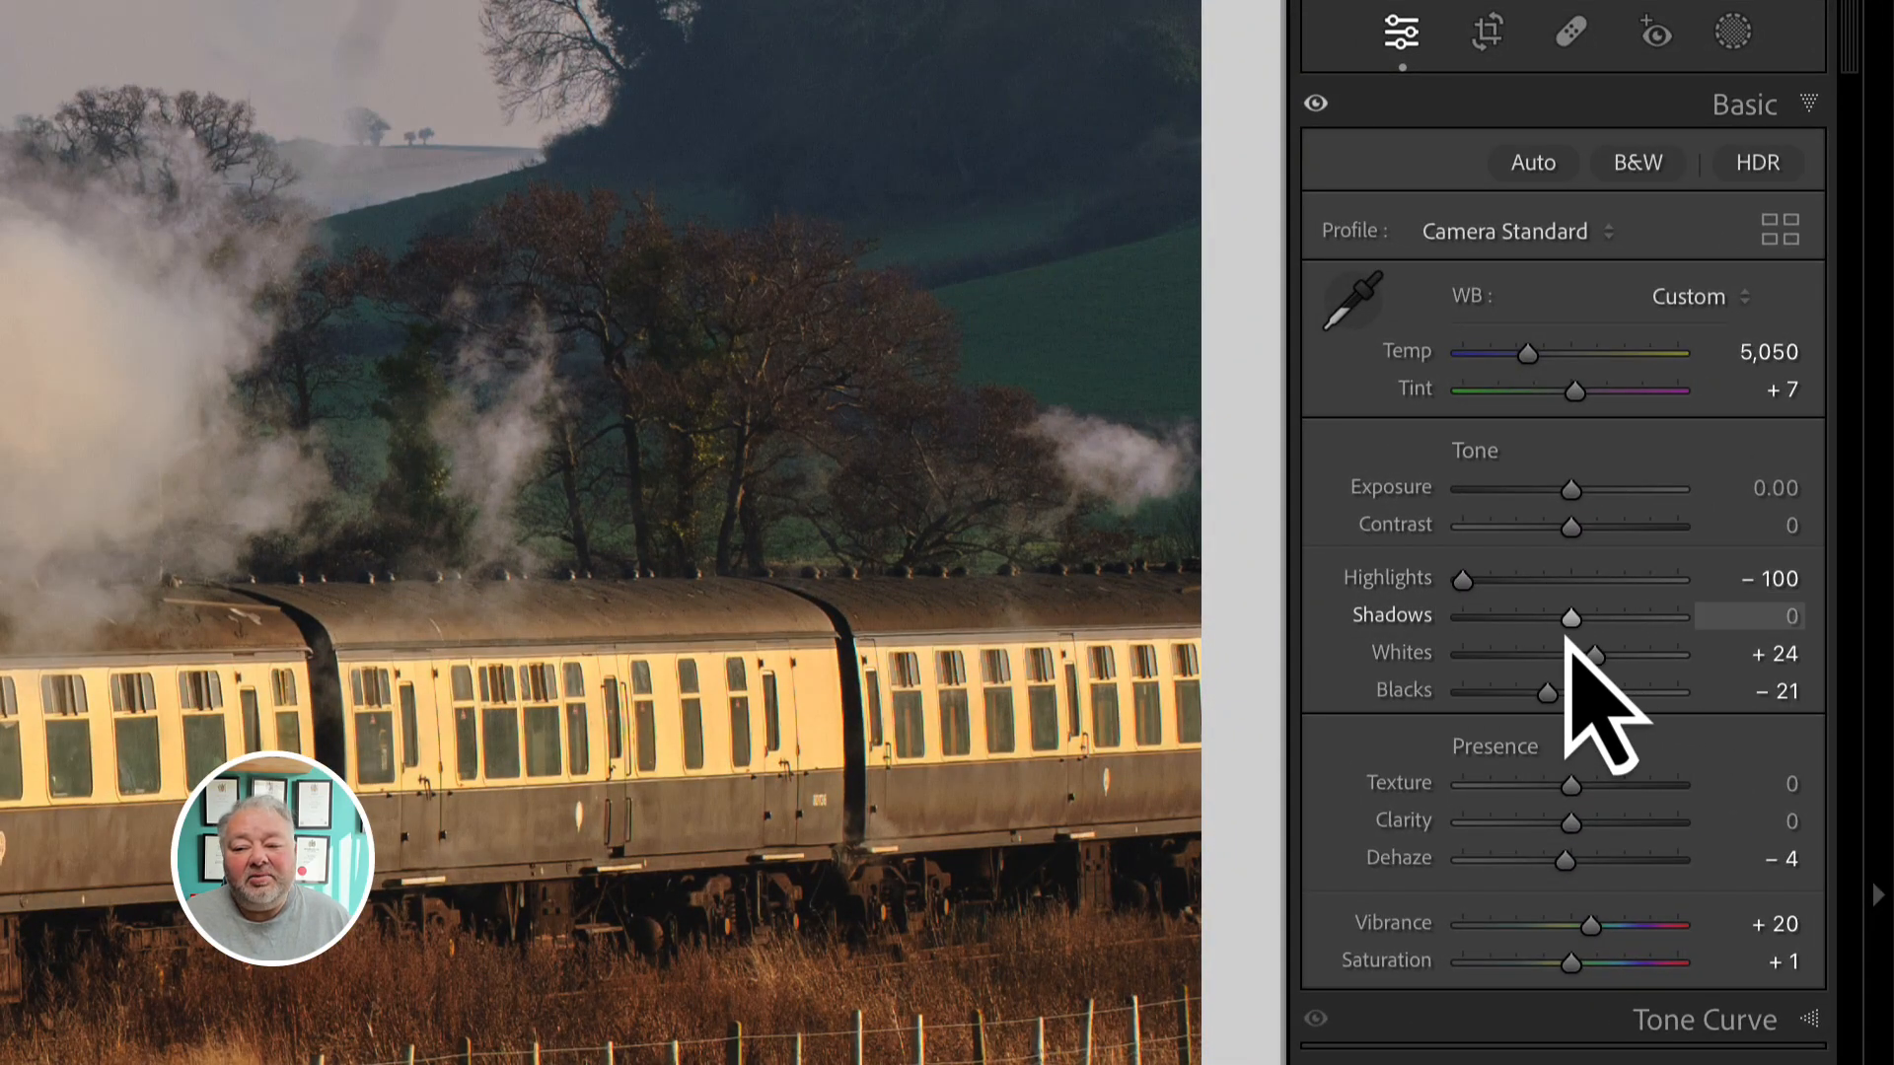
left_click_drag(1572, 621, 1775, 642)
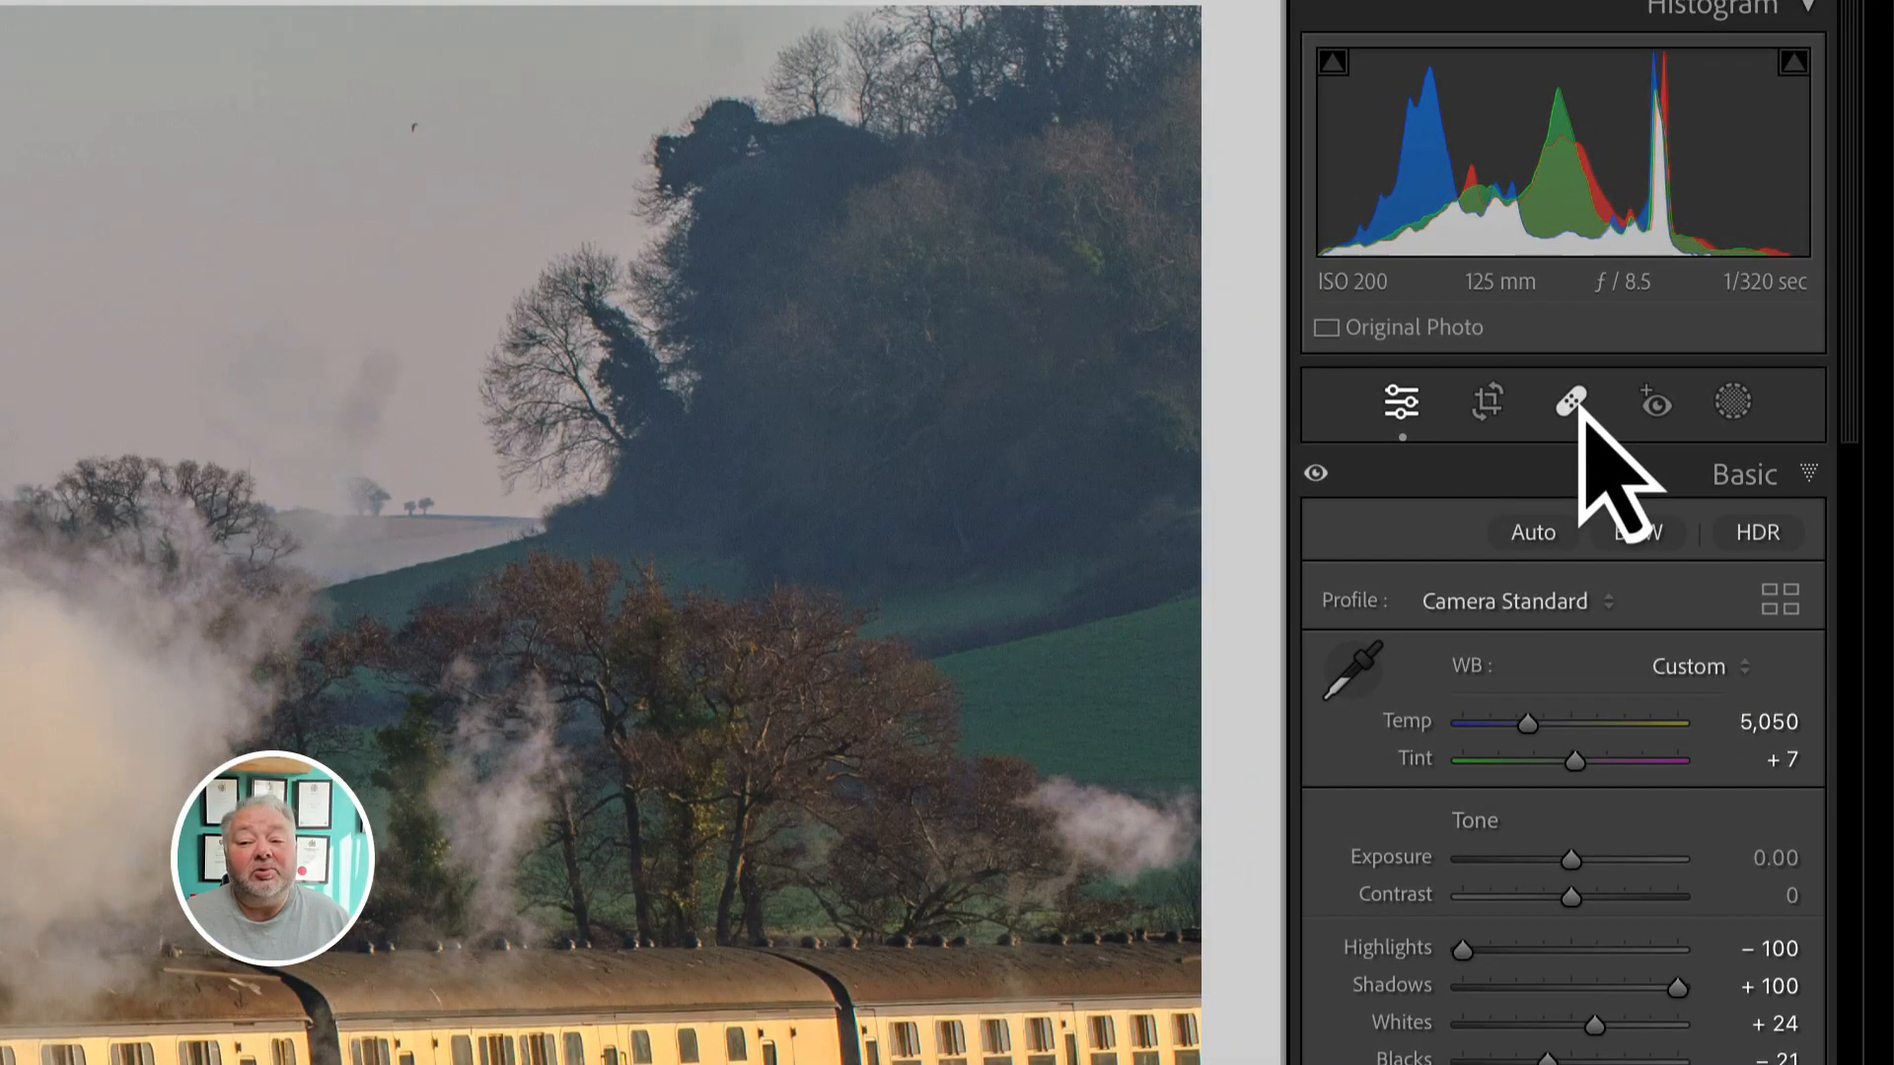
Step: Check the photo at 300% with the Remove tool and Visualize Spots, and remove the small sky spot beside the tall tree at size 34
left_click(1574, 404)
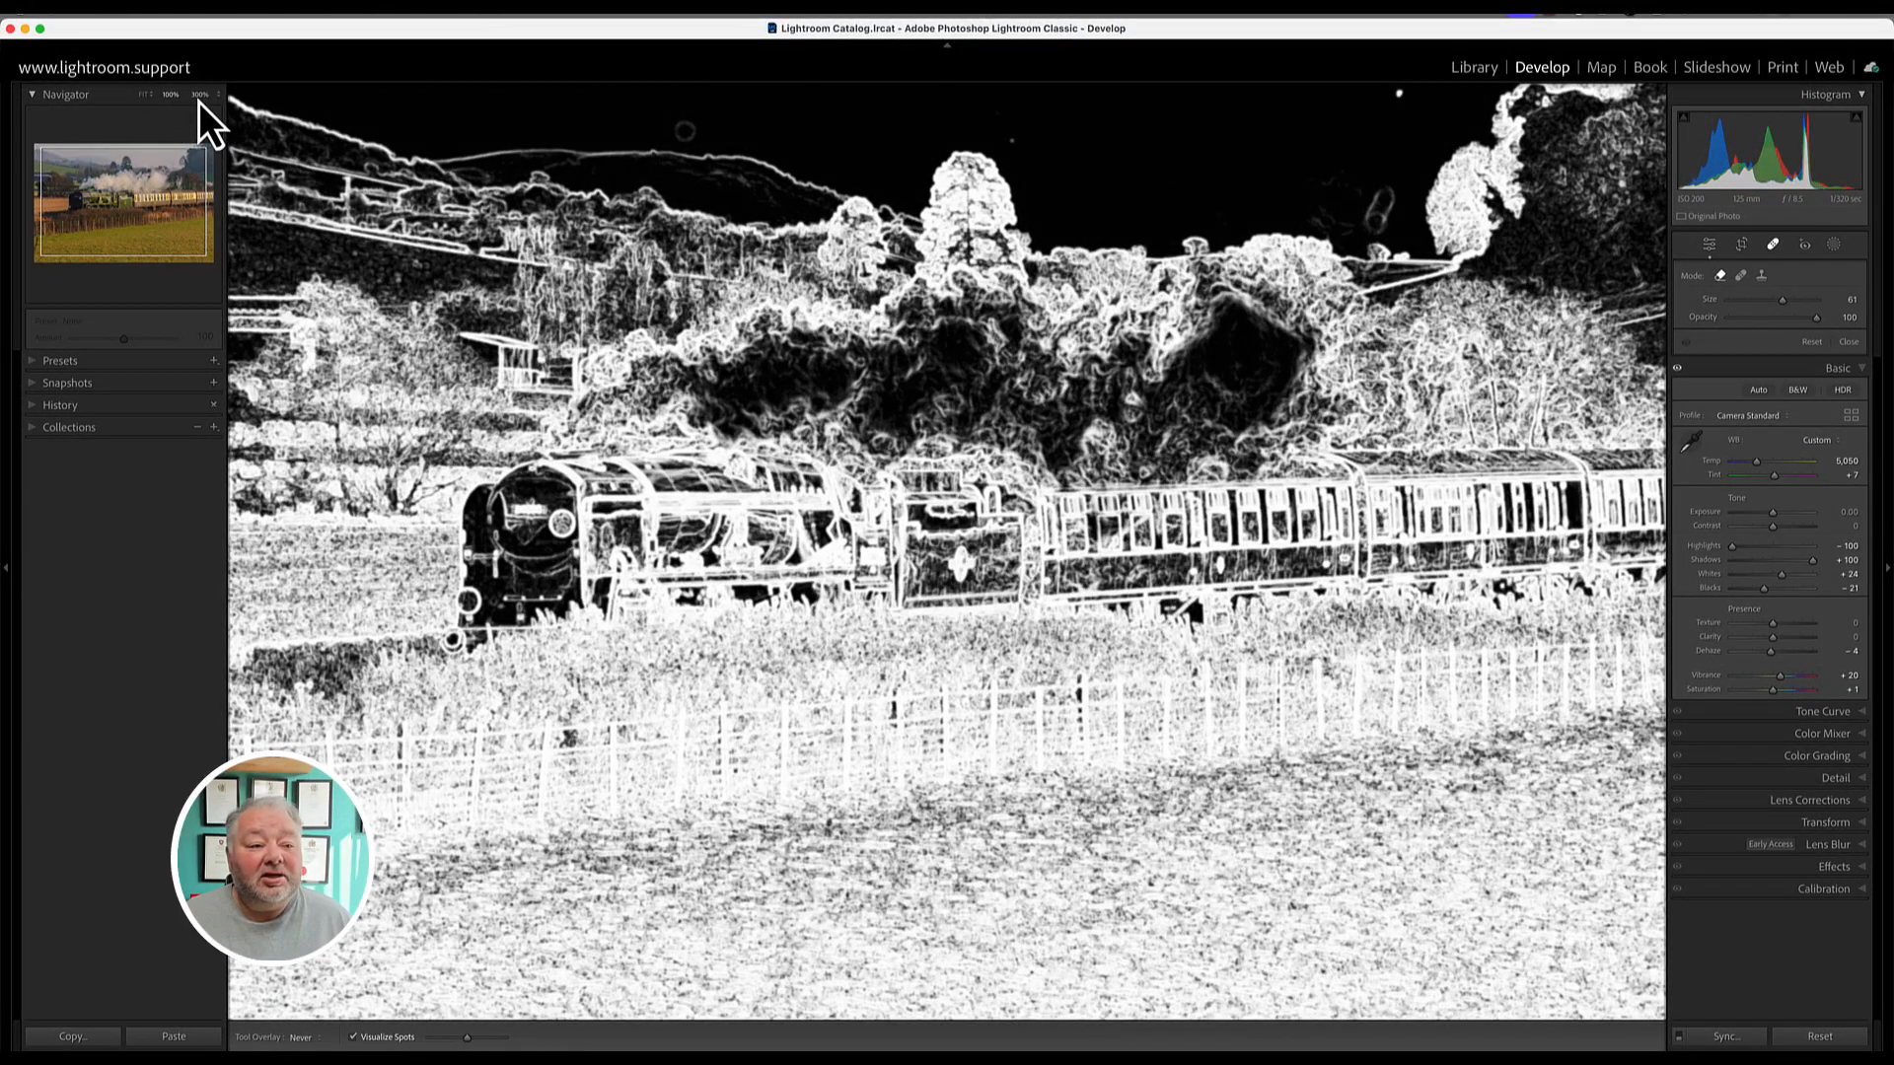
left_click(200, 97)
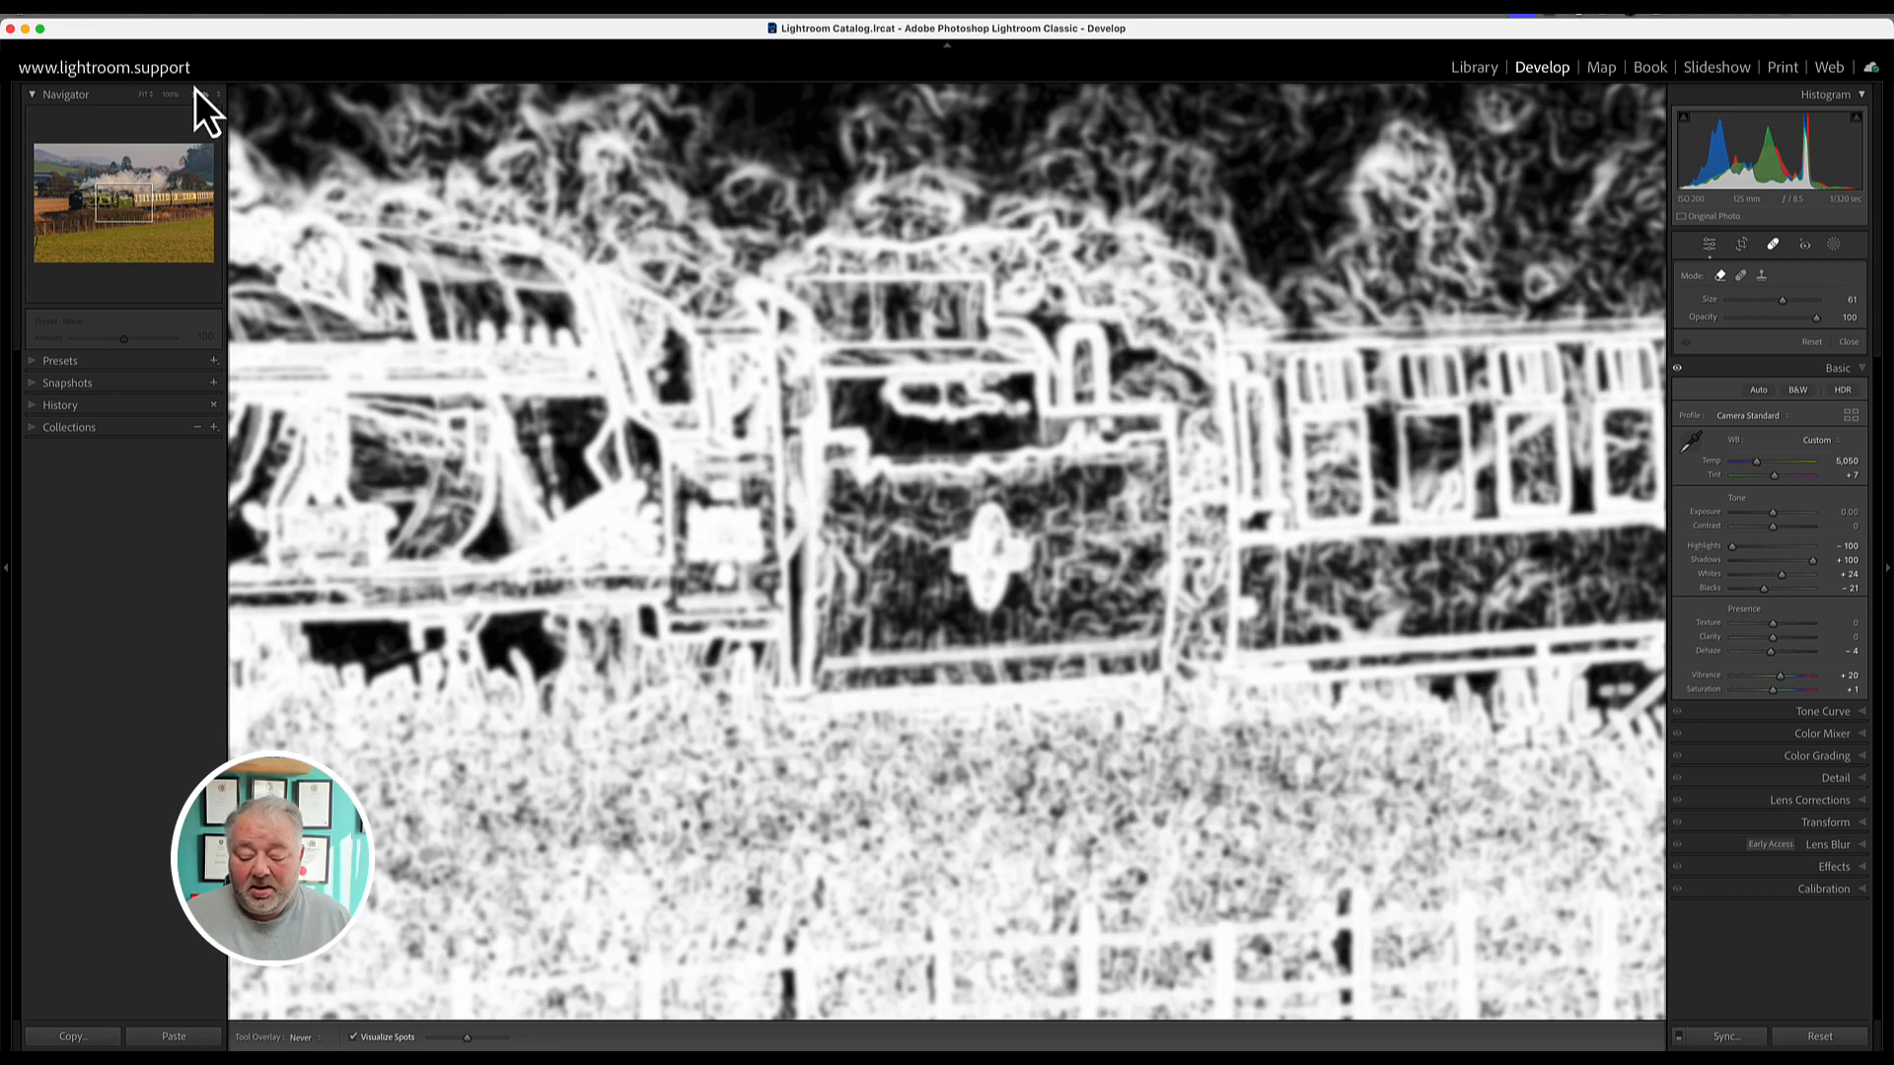
key("Home")
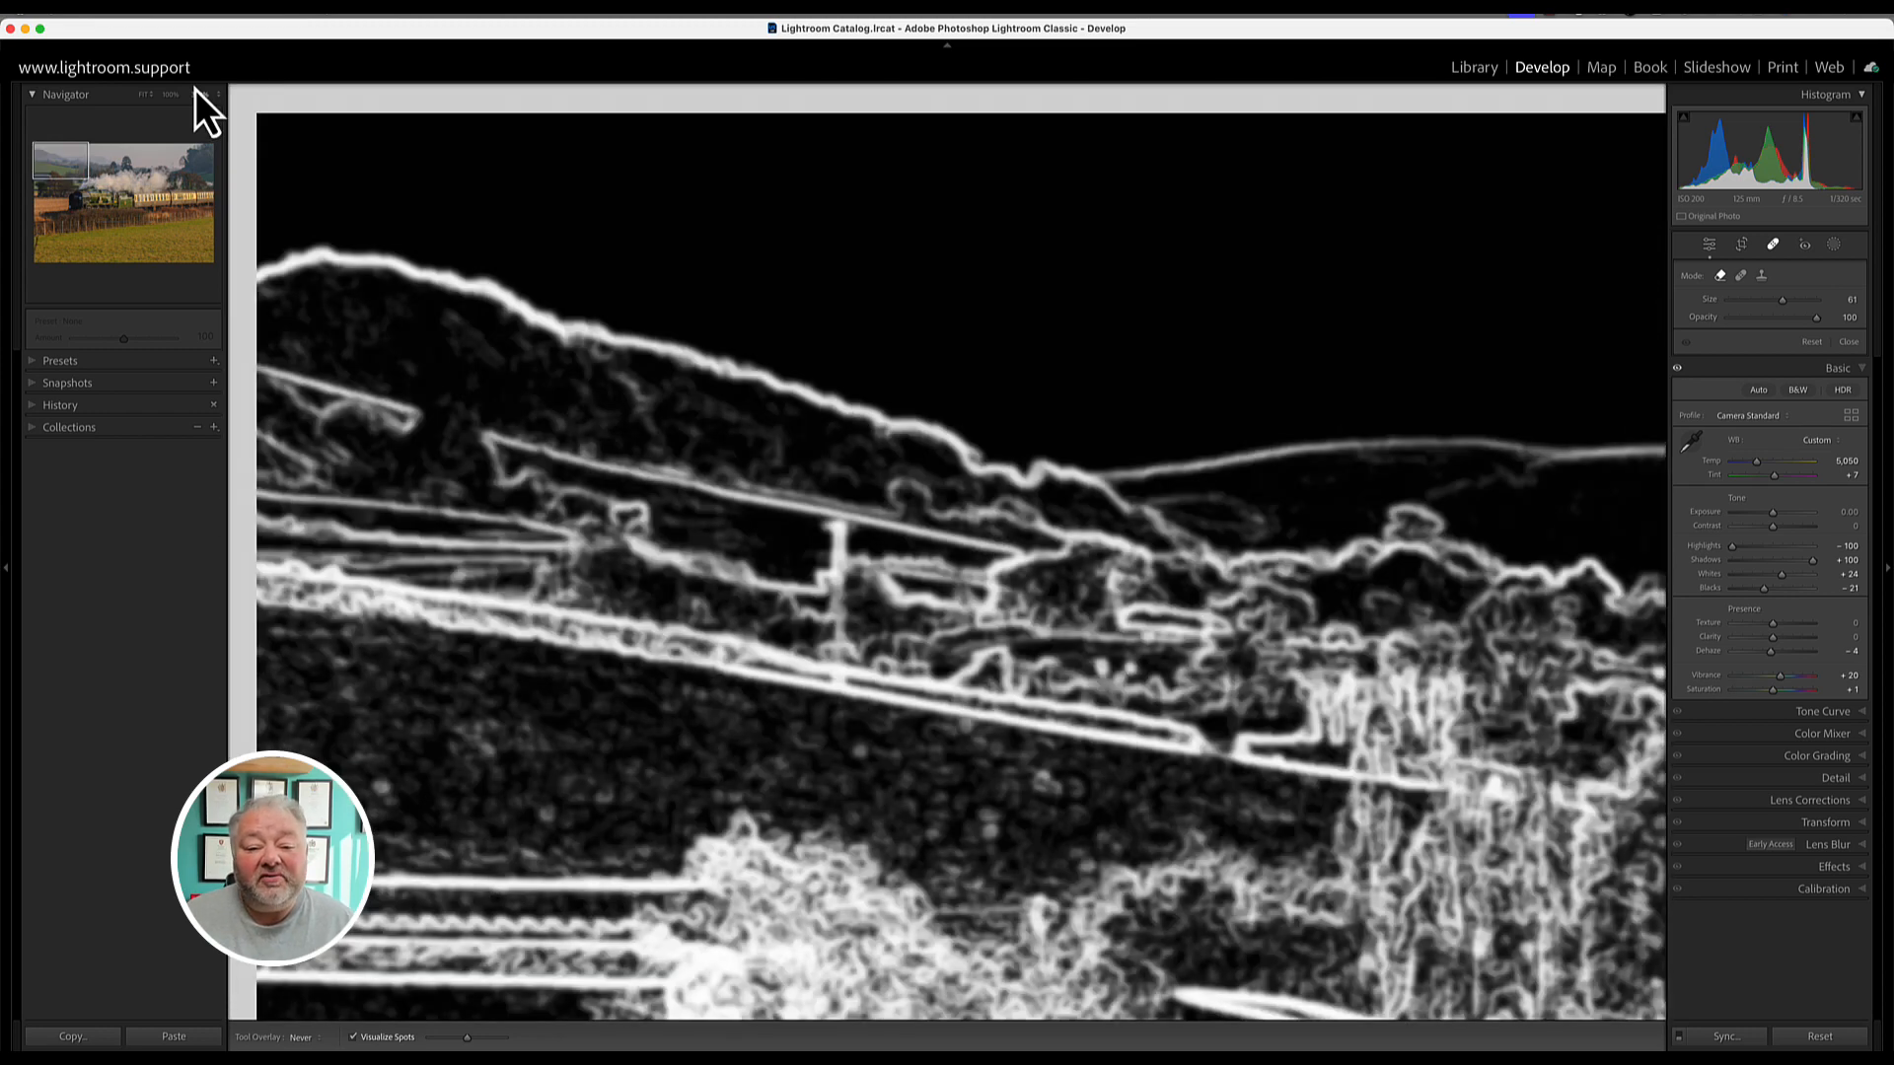
key("Page_Down")
key("Page_Down")
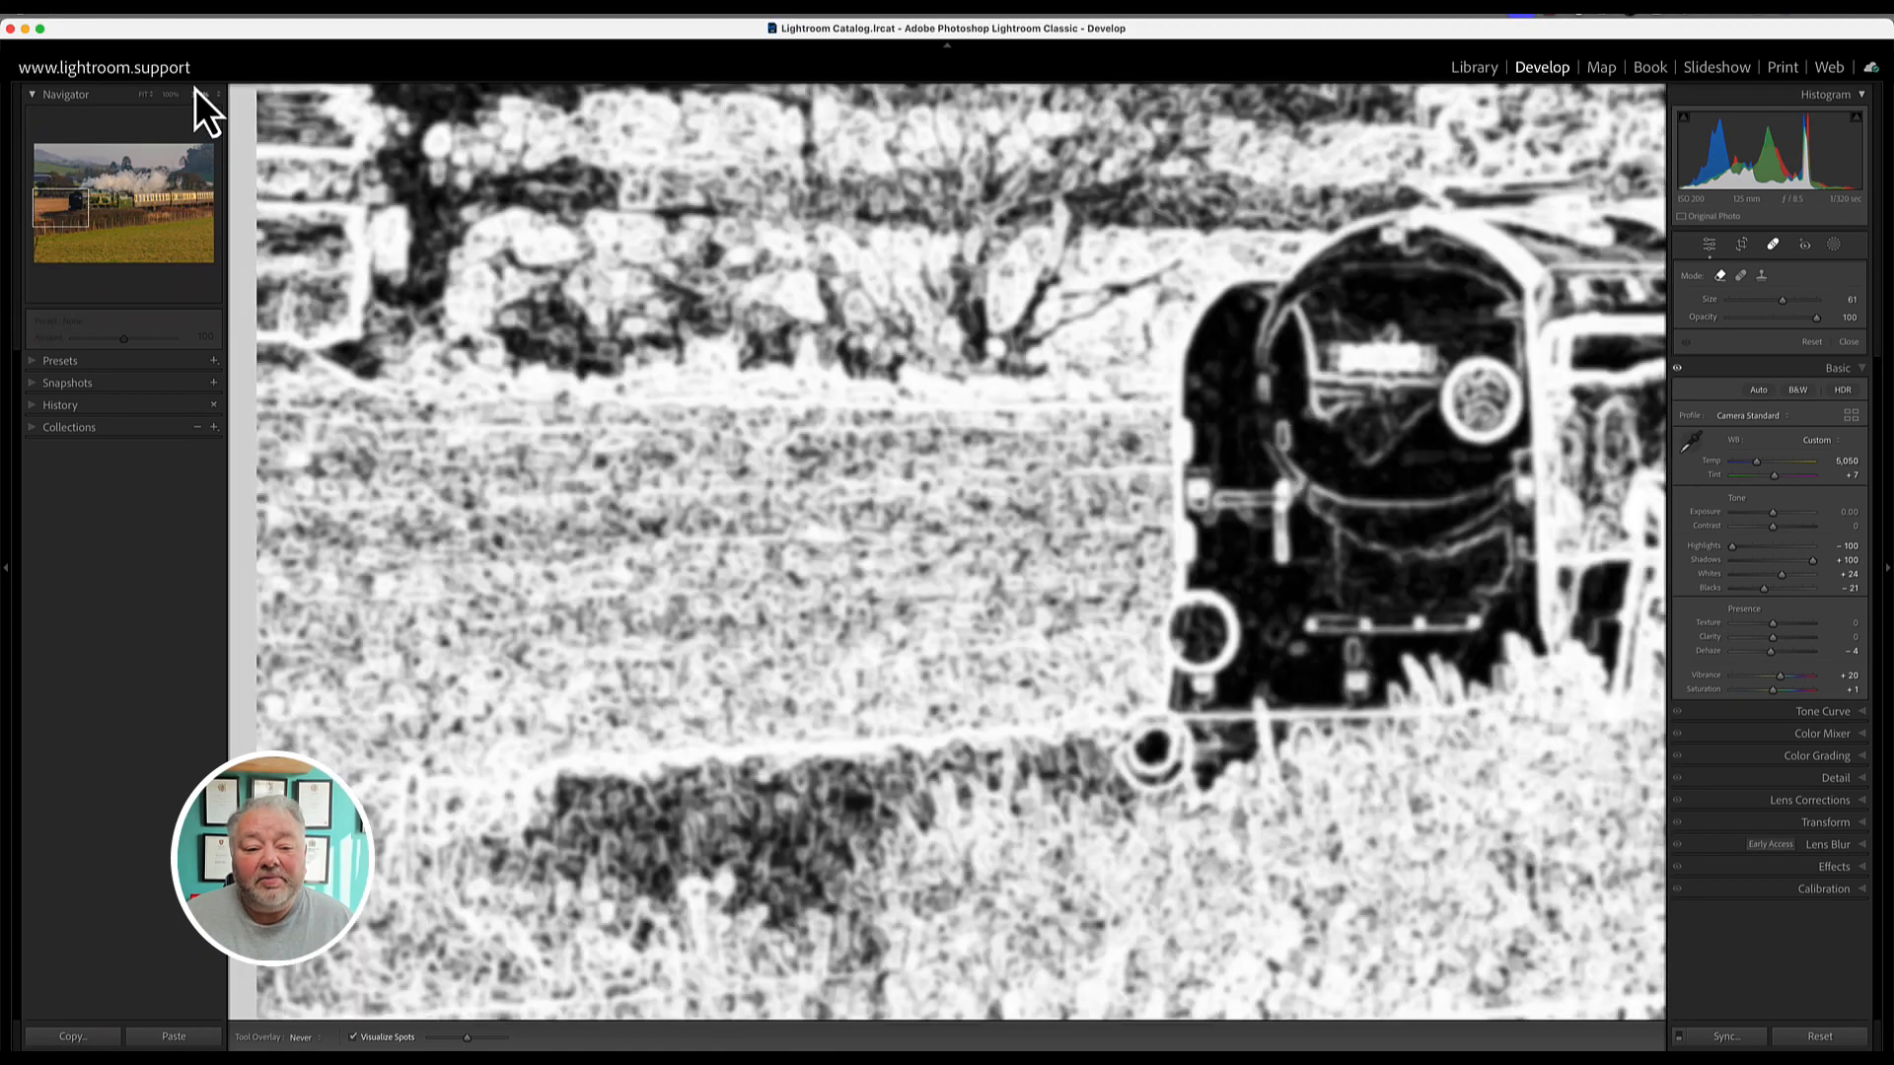
key("Page_Down")
key("Page_Down")
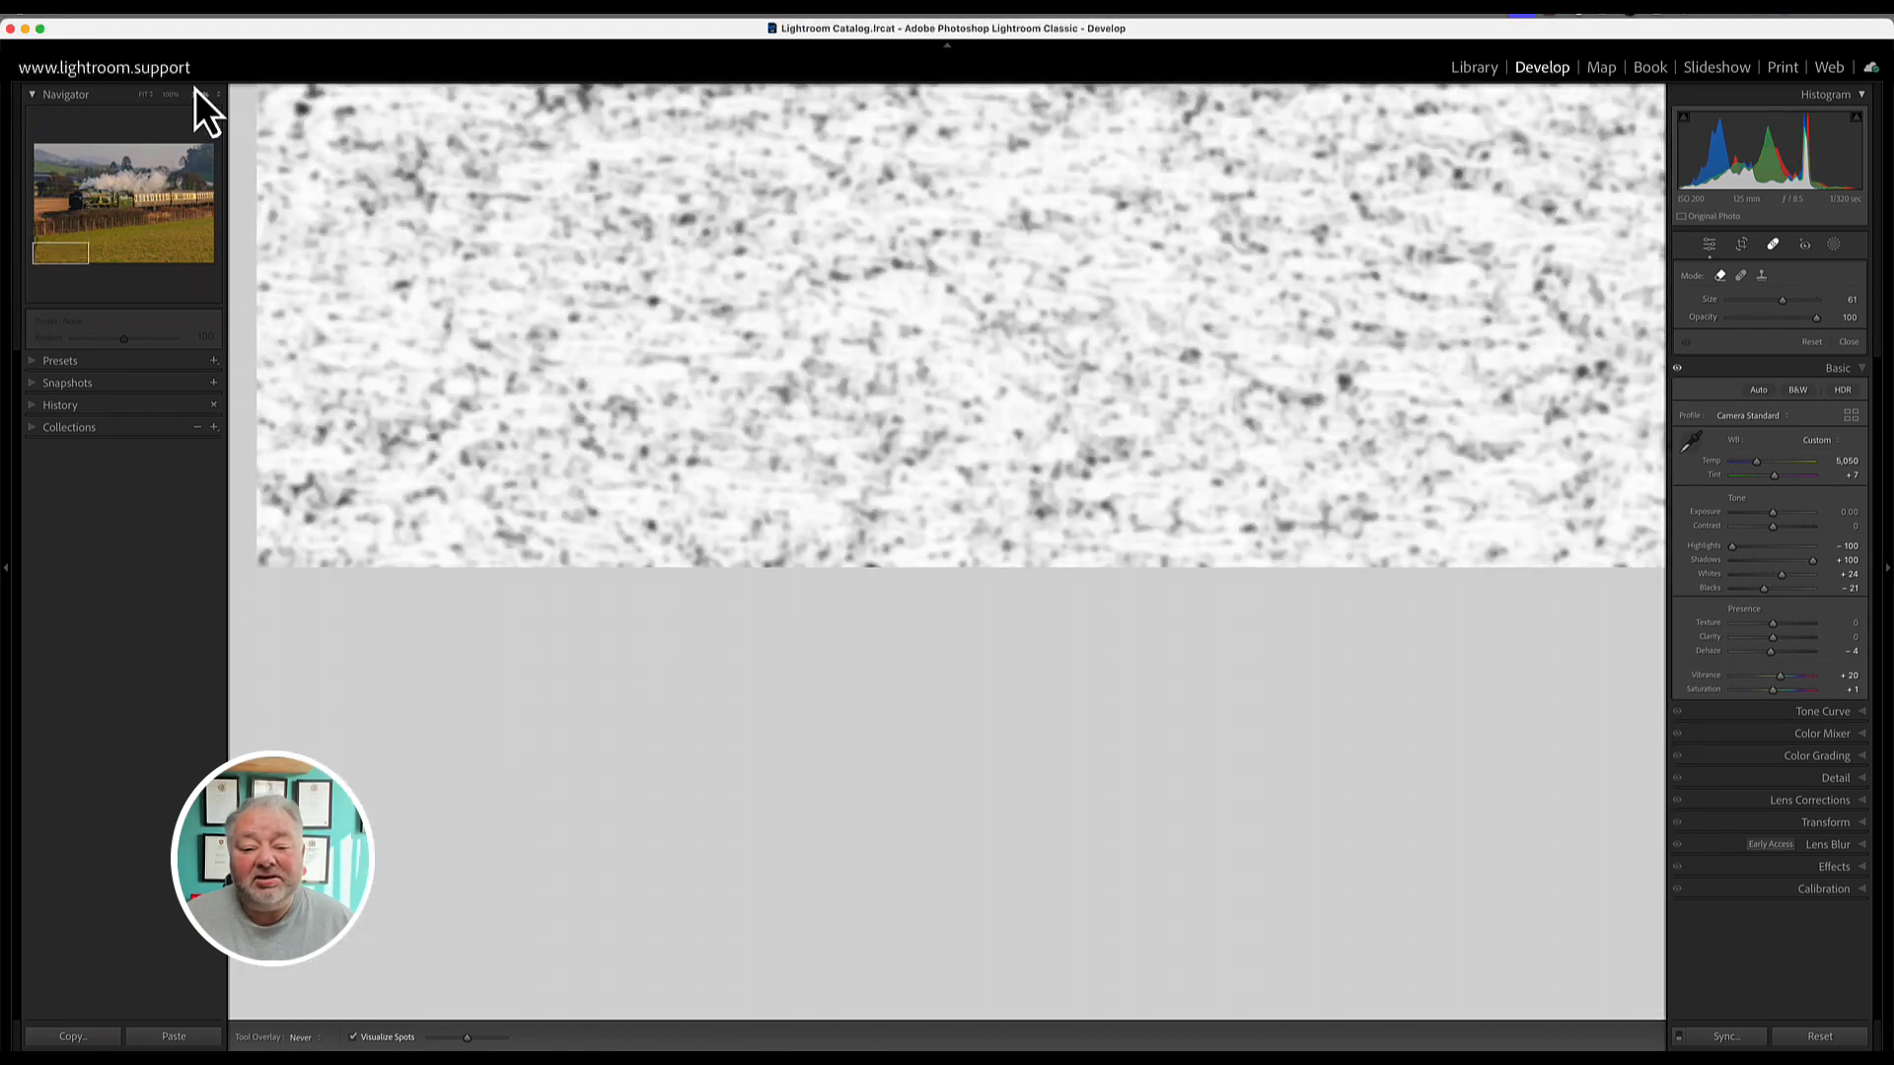
key("Page_Down")
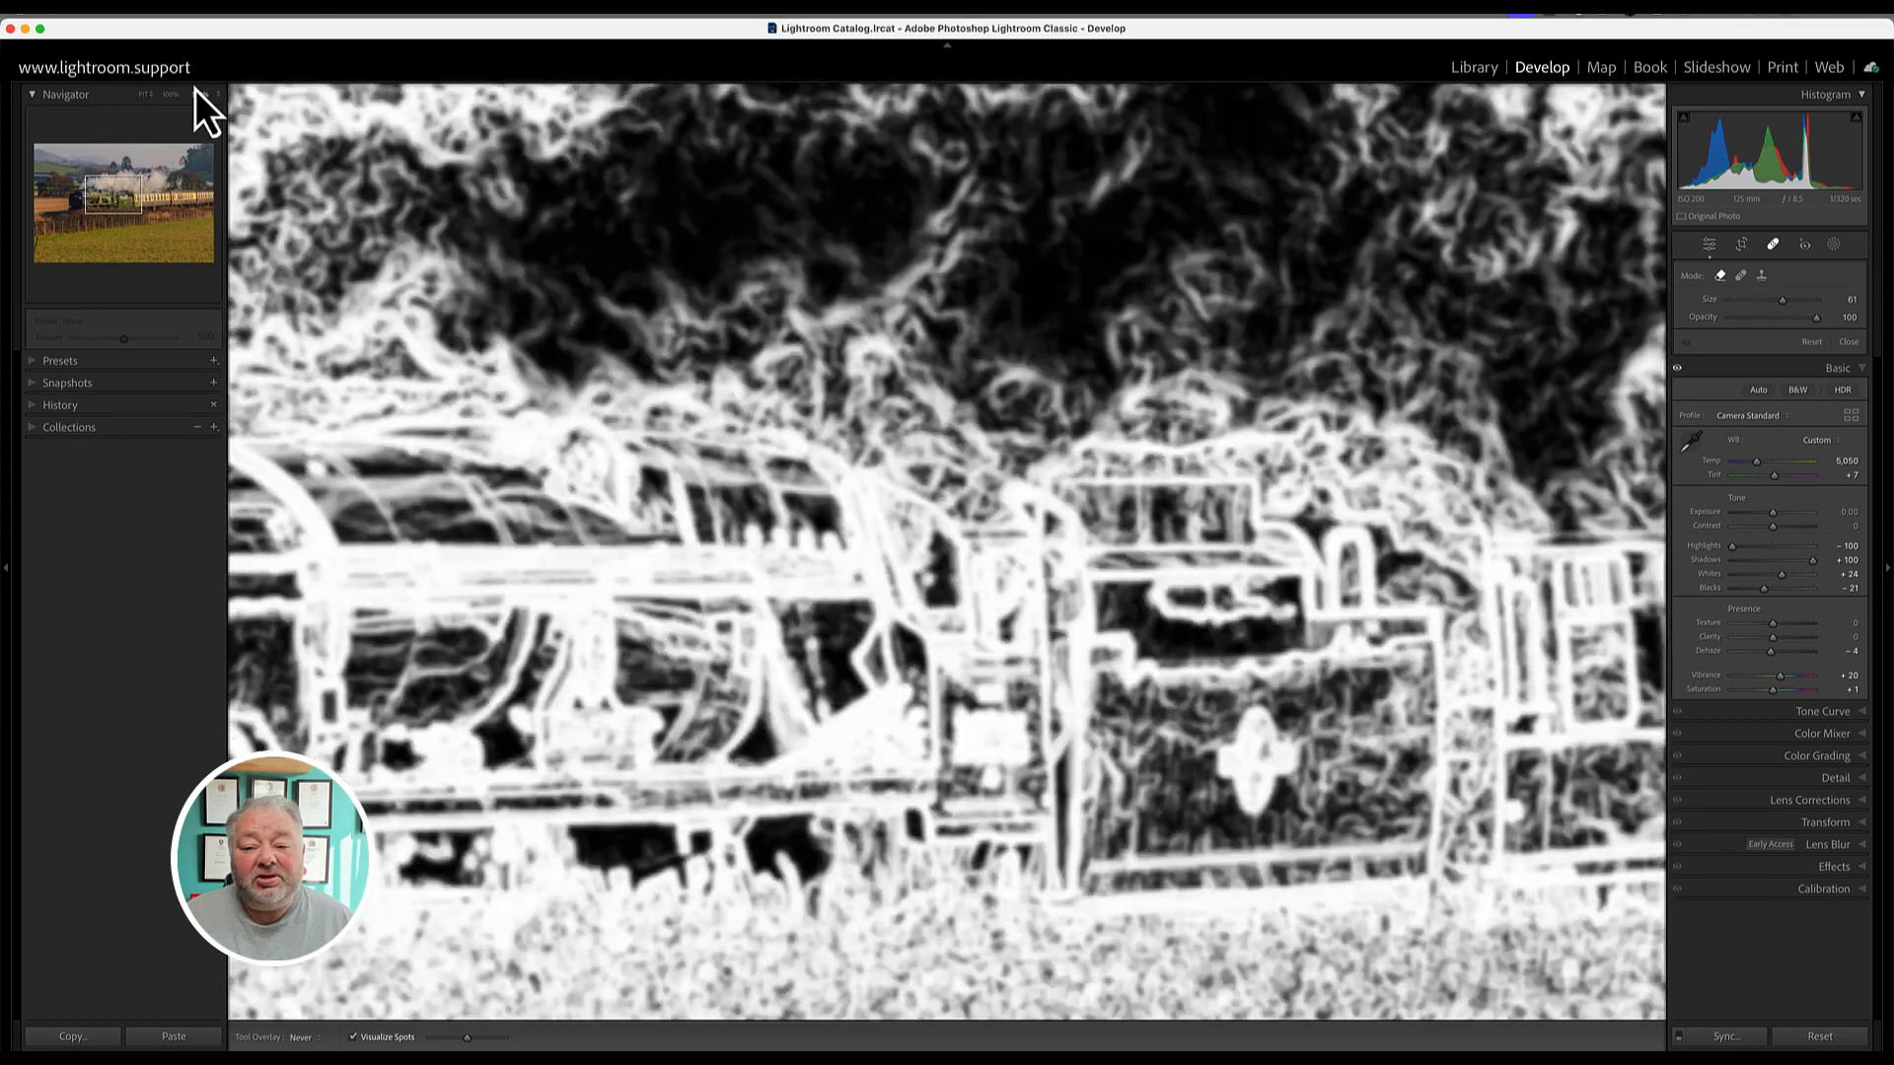
key("Page_Up")
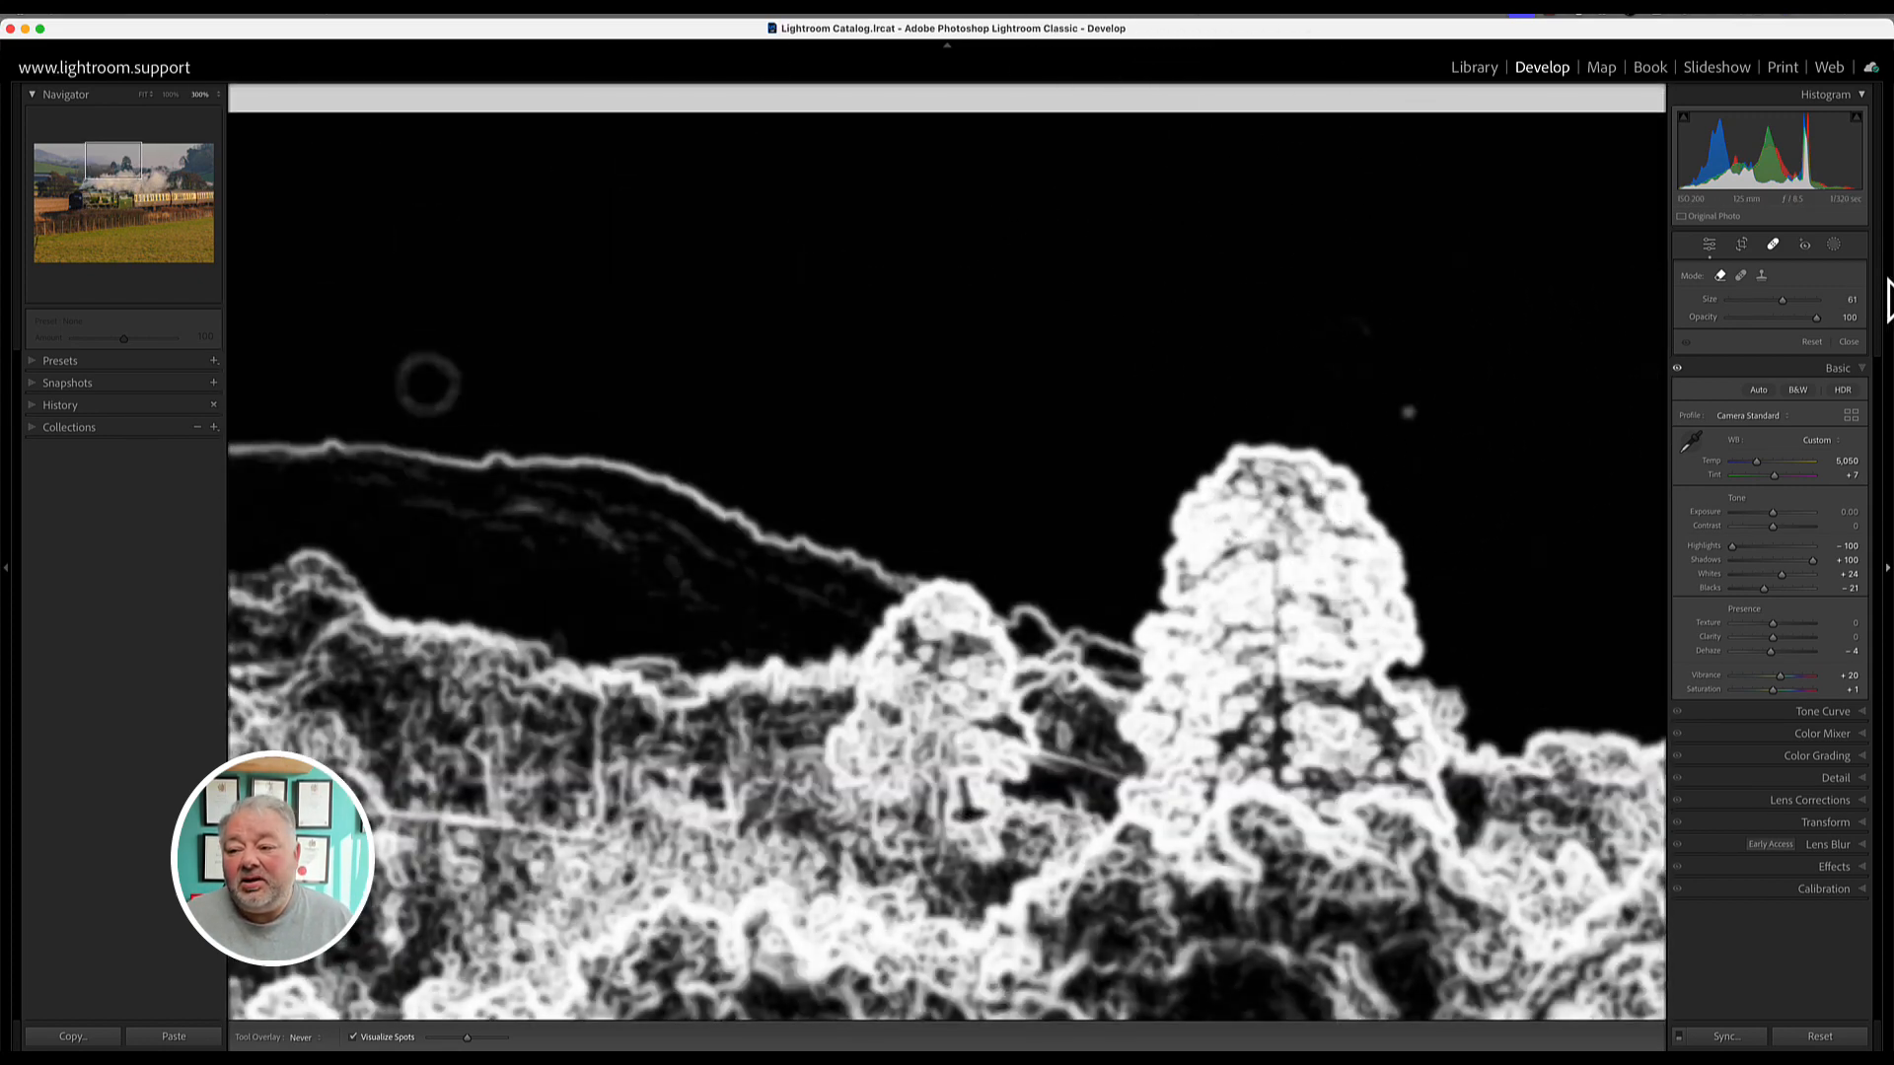
left_click_drag(1783, 305, 1759, 313)
left_click(1424, 419)
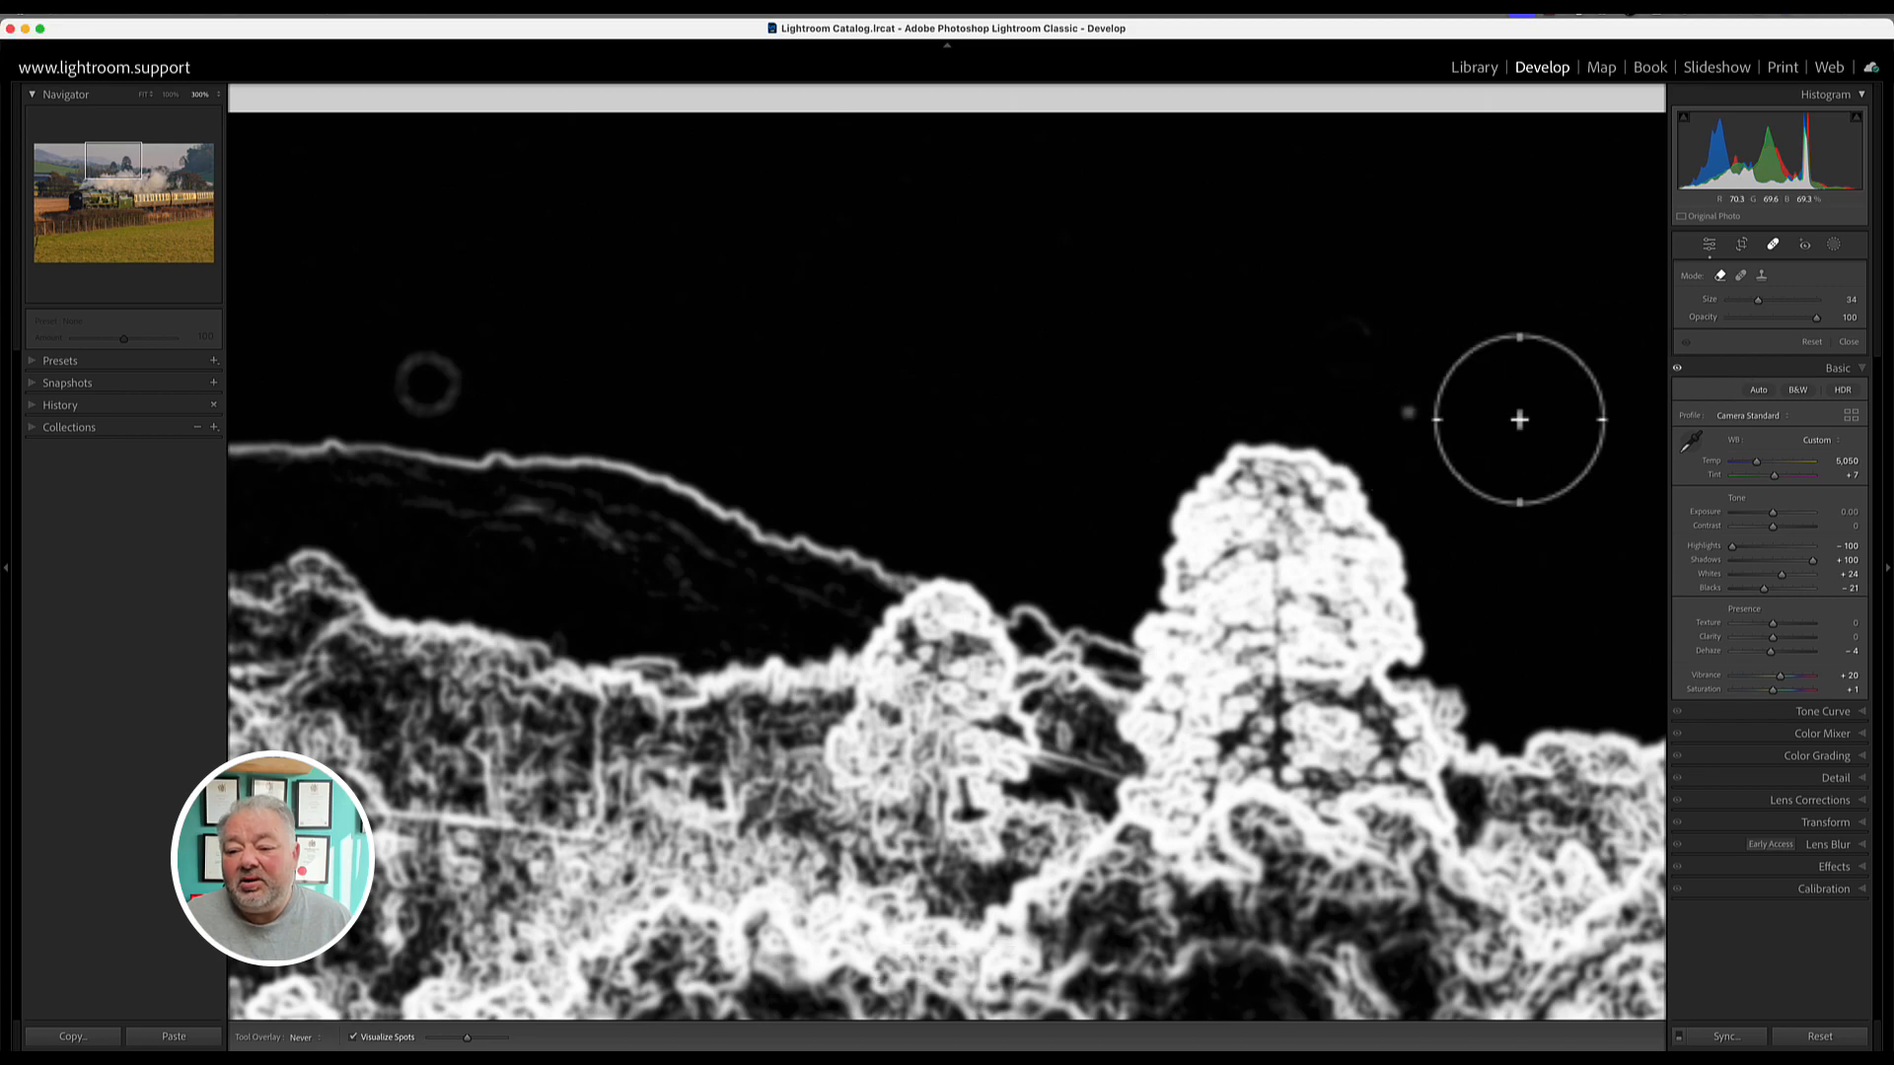
Step: Remove the bright spot and the elongated smudge in the sky beside the wooded hill
key("Page_Down")
key("Page_Down")
key("Page_Down")
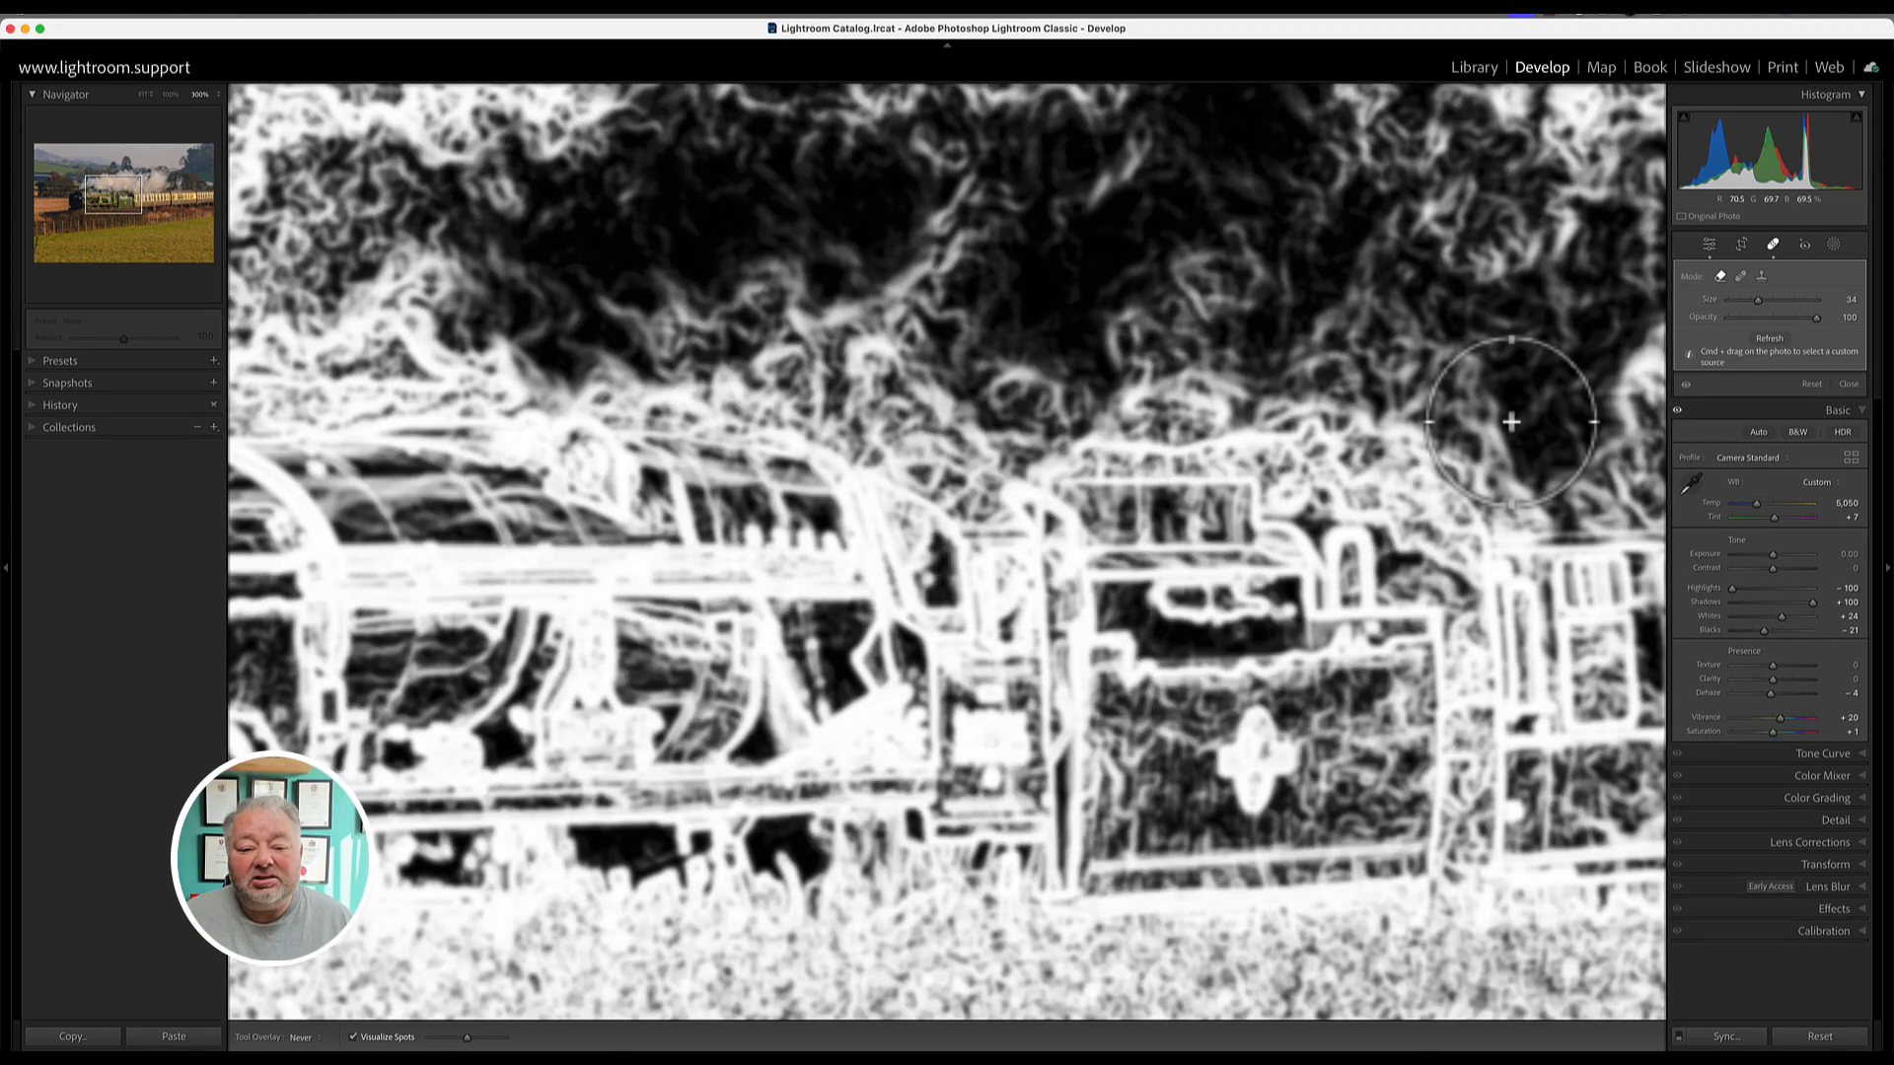
key("Page_Down")
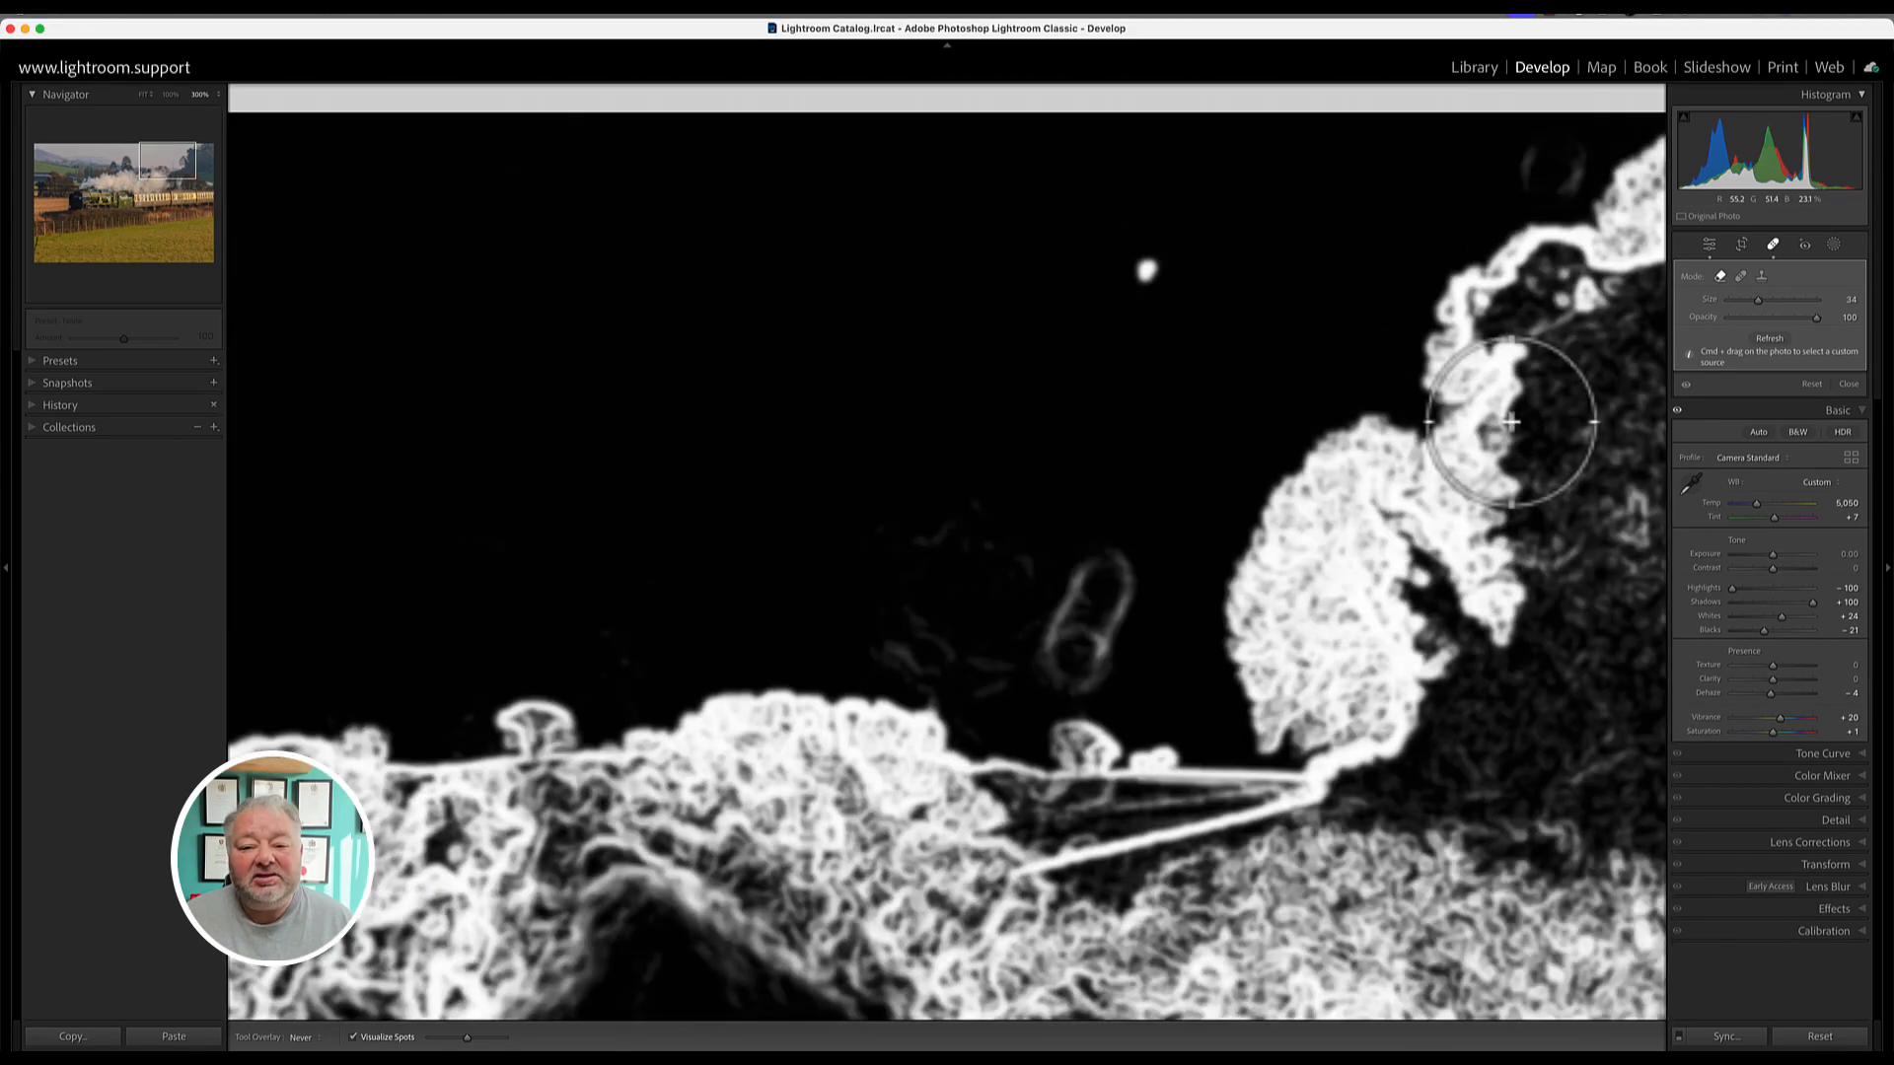
left_click(1147, 273)
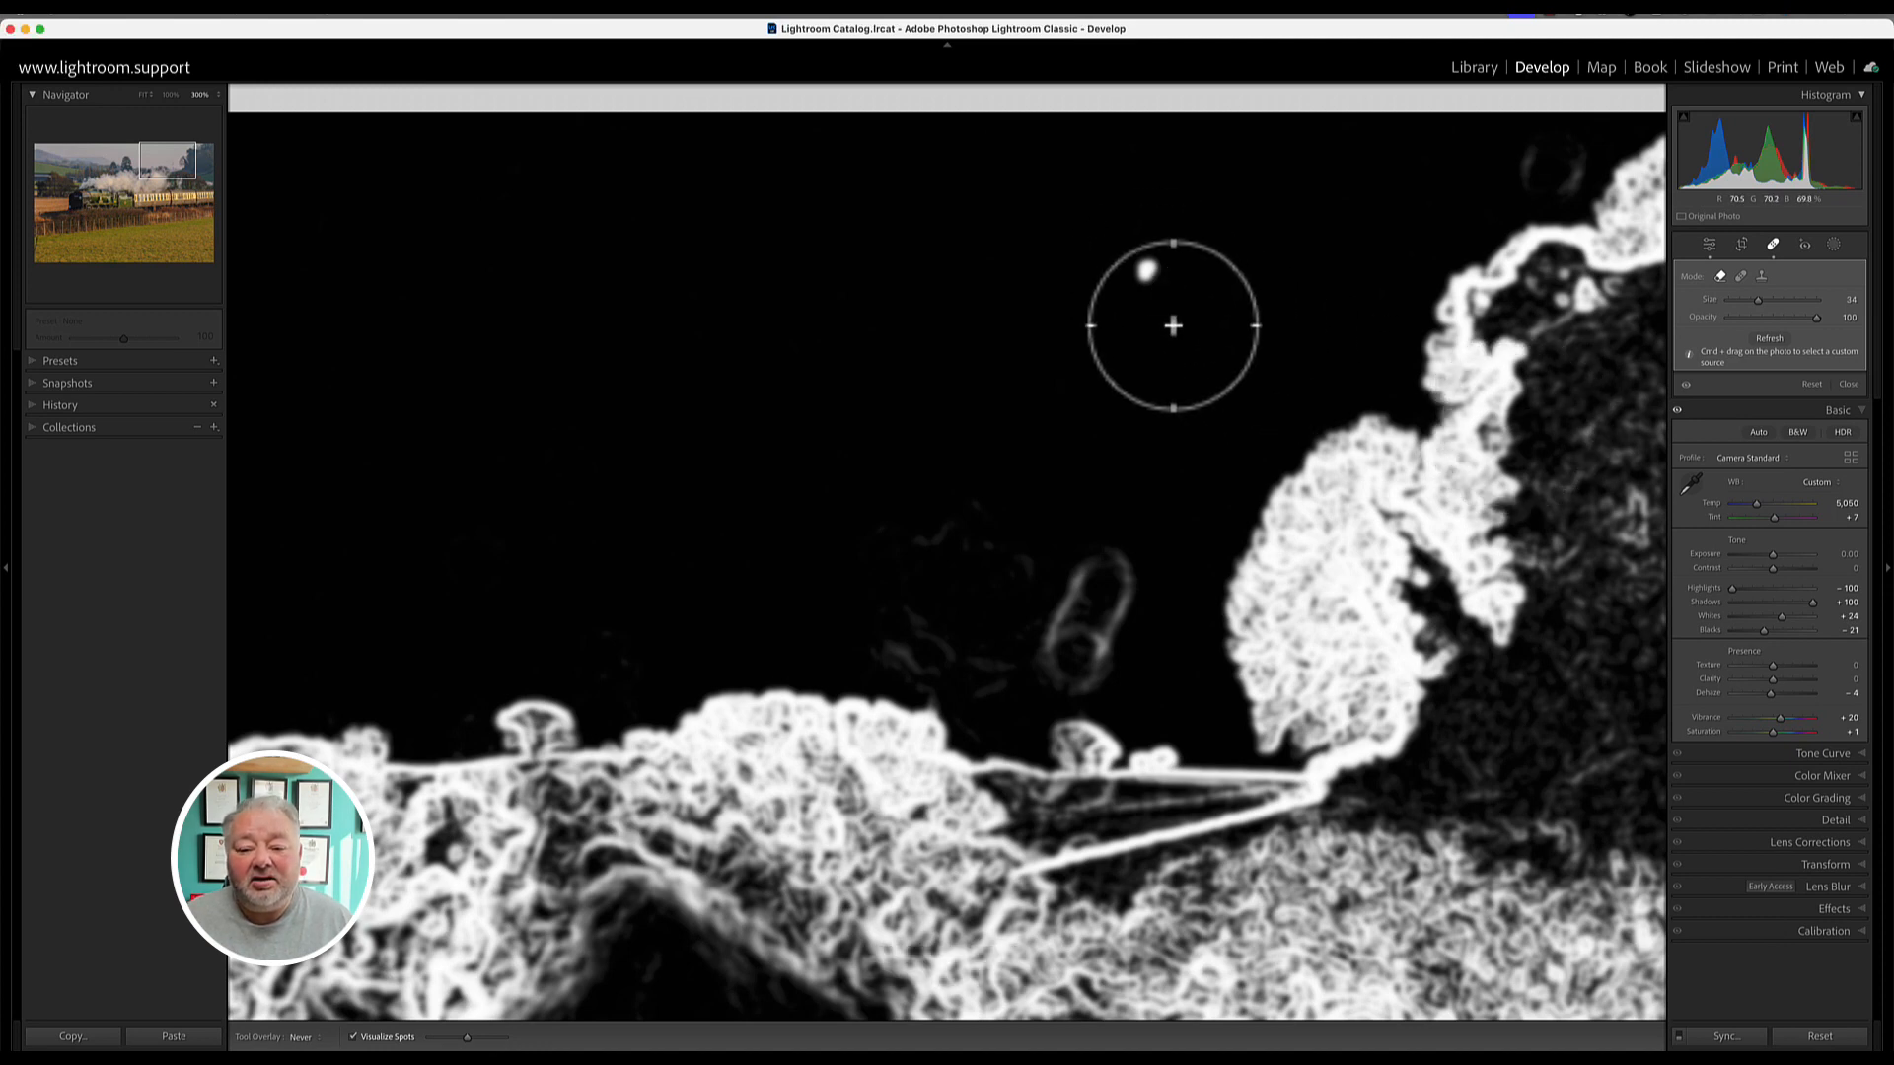
left_click_drag(1102, 562, 1063, 643)
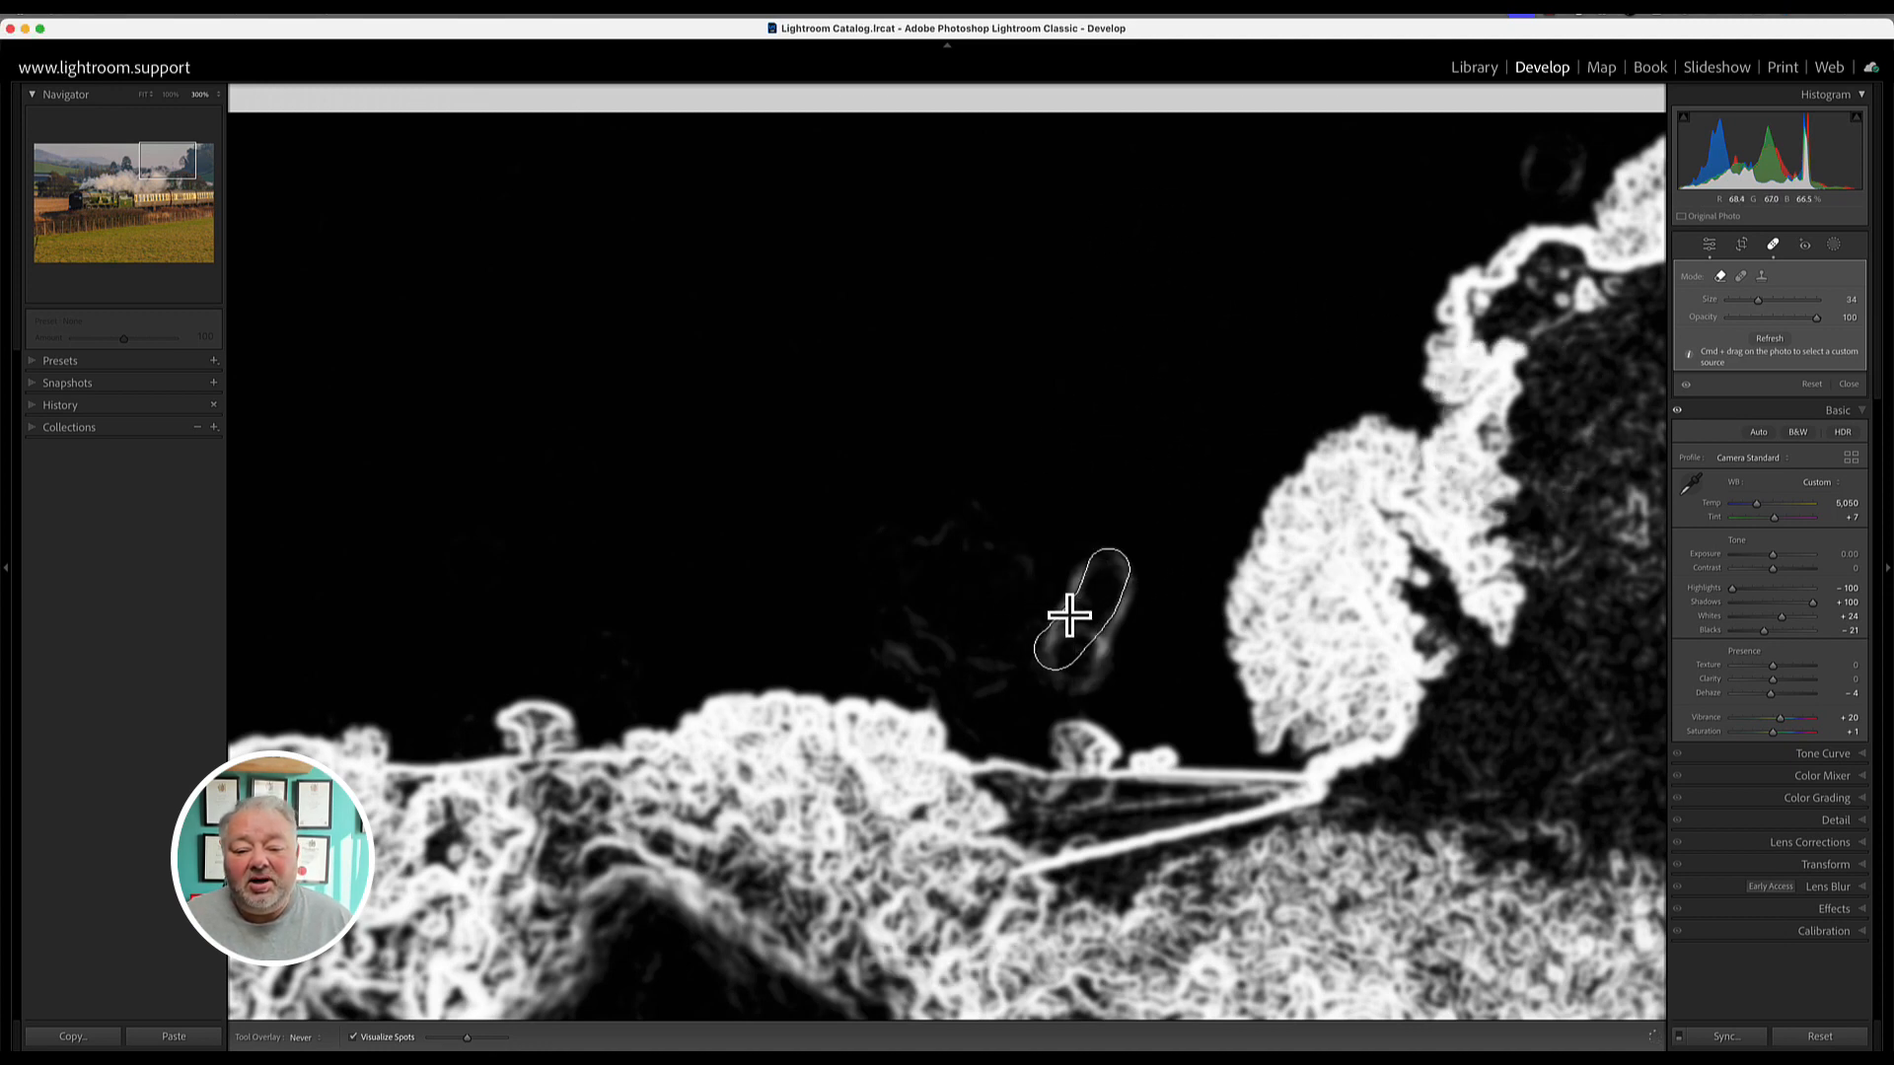
mouse_move(1079, 575)
left_mouse_down()
mouse_move(1049, 679)
mouse_move(1093, 678)
mouse_move(1145, 538)
mouse_move(1120, 624)
mouse_move(1111, 533)
mouse_move(1058, 585)
mouse_move(1032, 663)
mouse_move(1116, 684)
left_mouse_up()
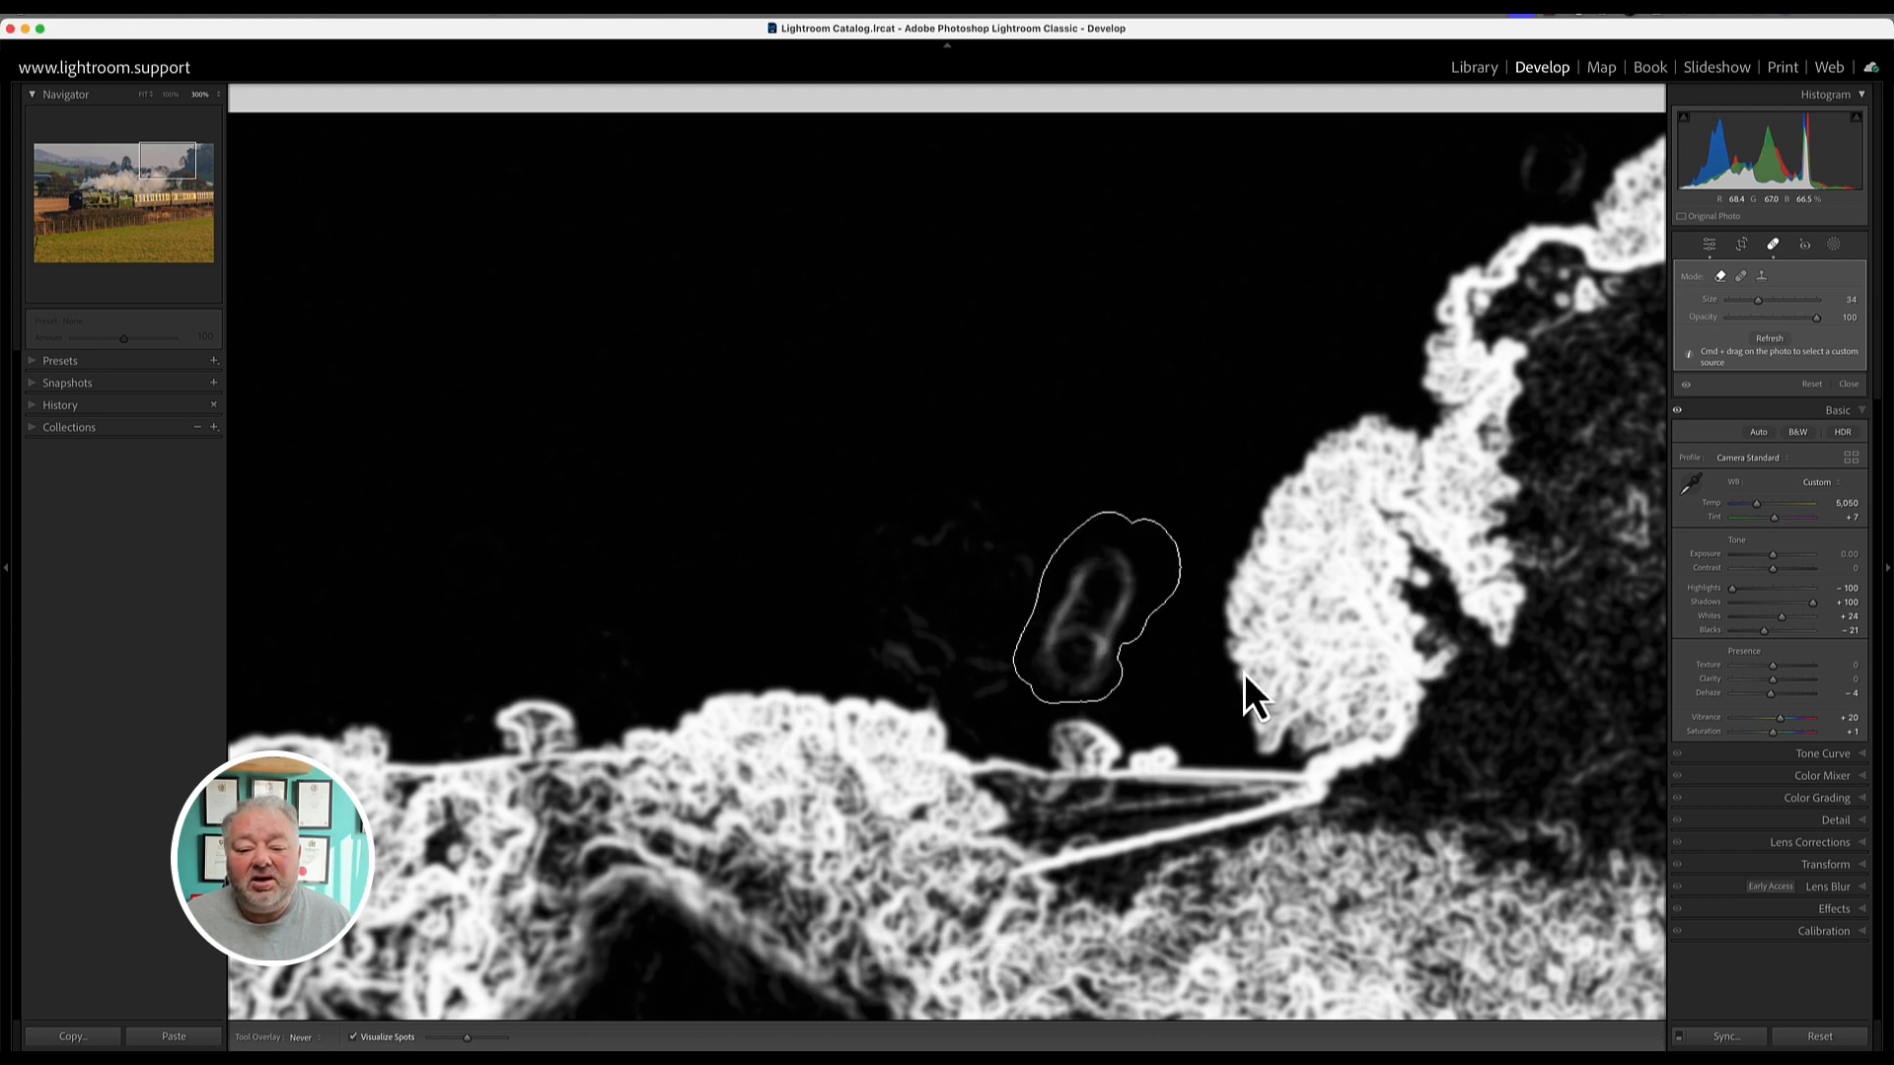
Step: Check the remaining right-hand part of the photo for spots and turn off Visualize Spots
scroll(1244, 672, "down", 15)
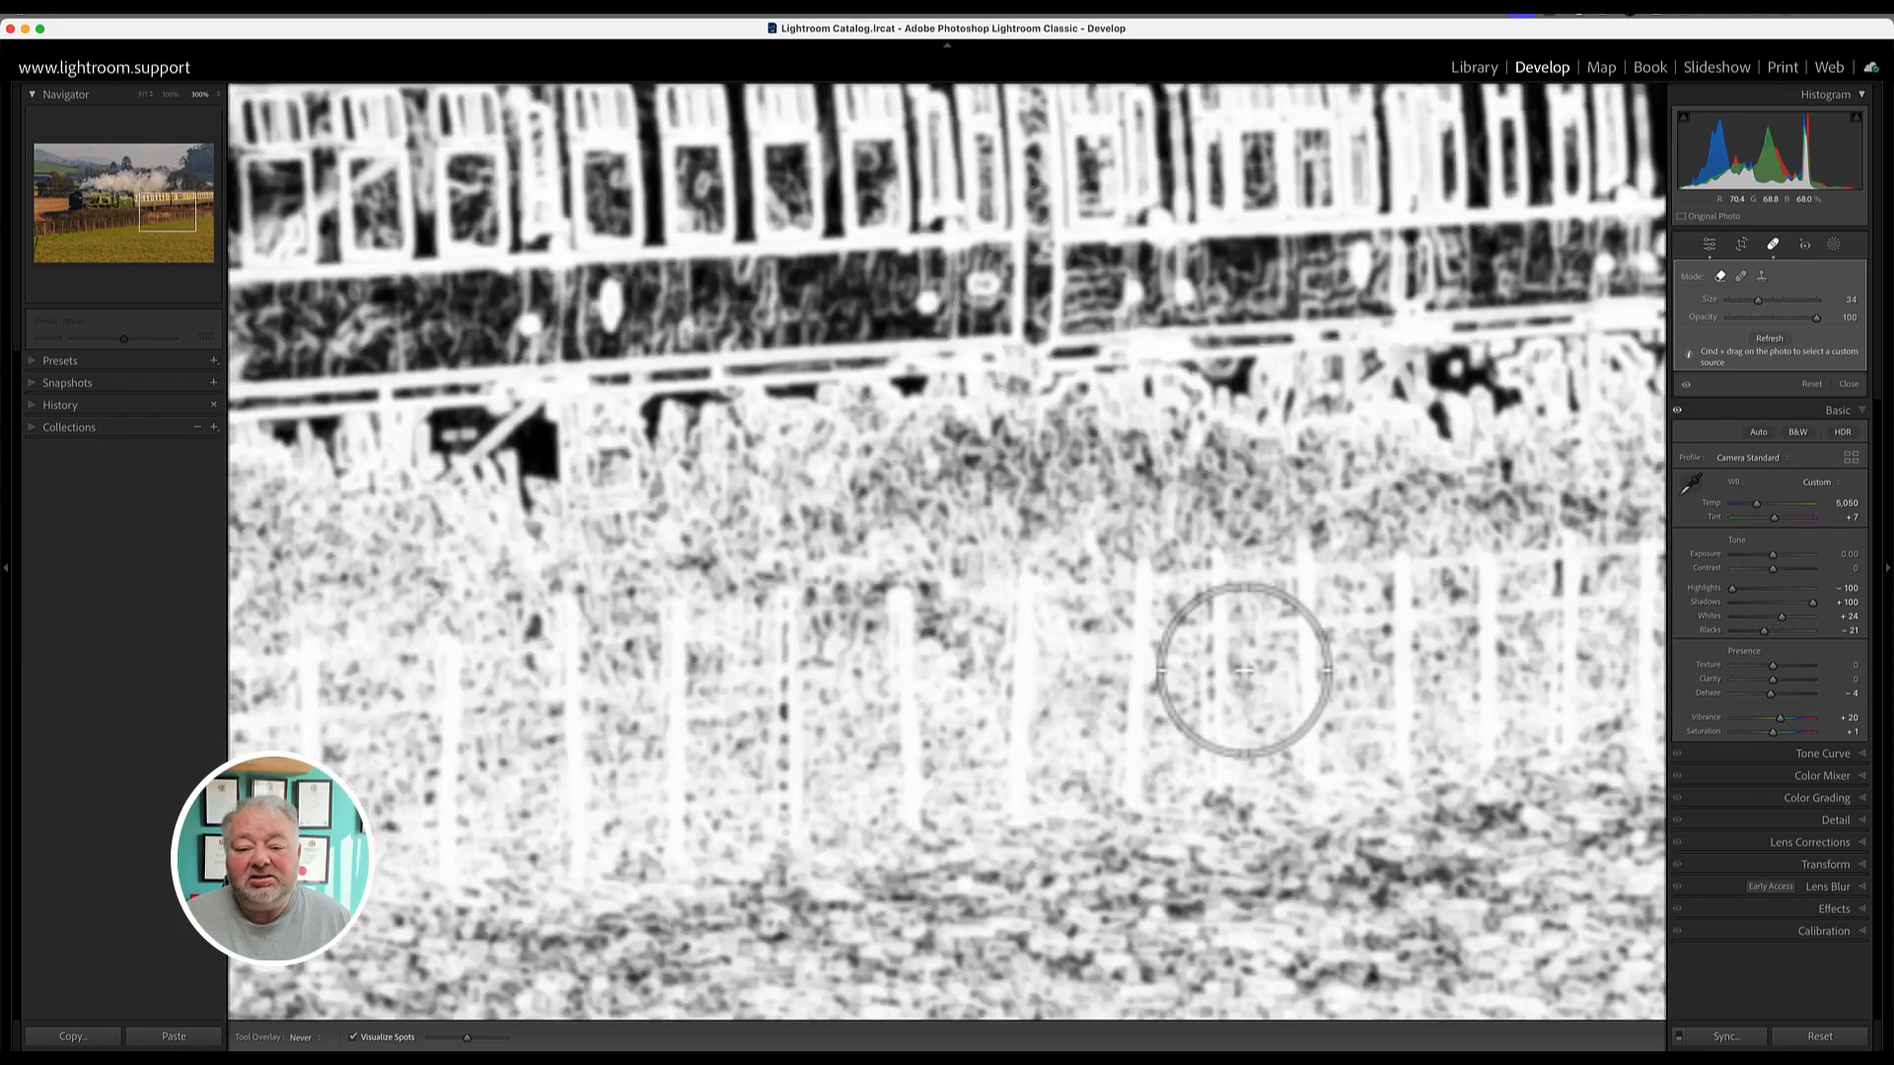
key("Page_Down")
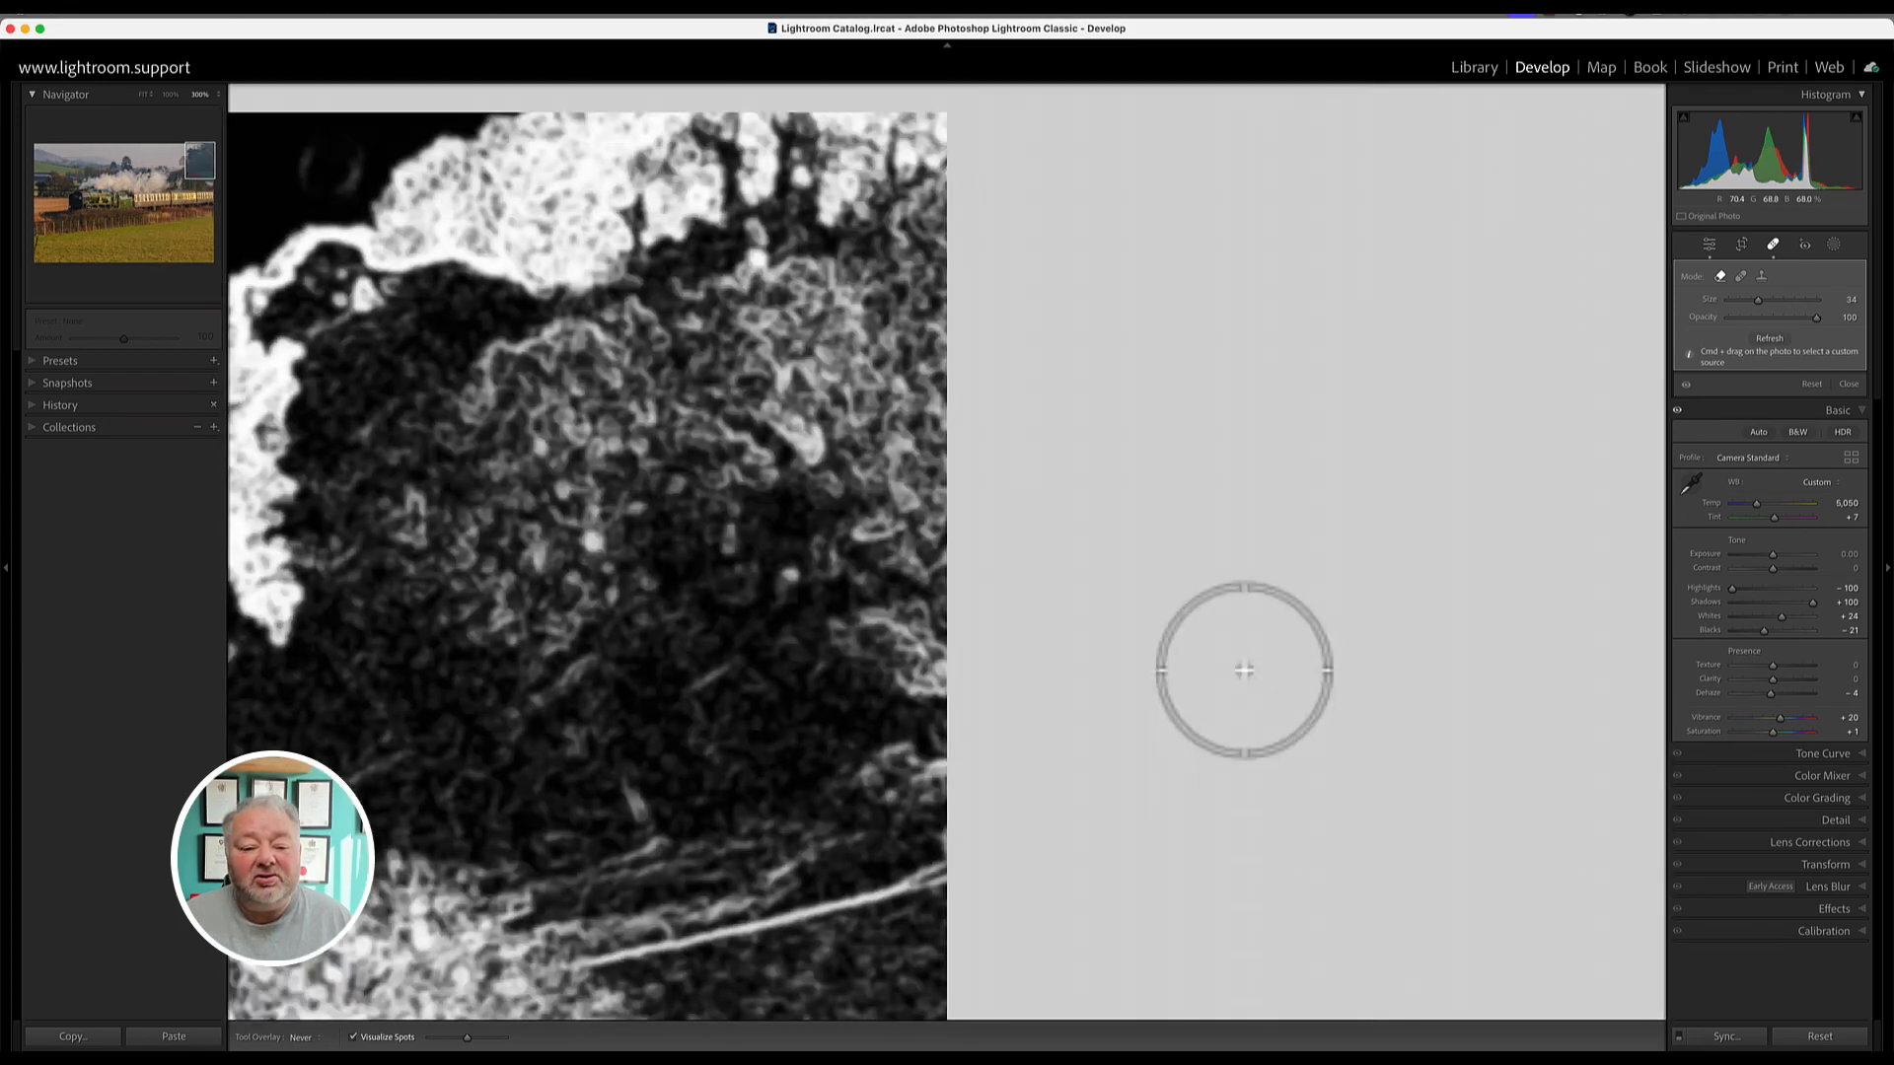
scroll(1245, 671, "down", 12)
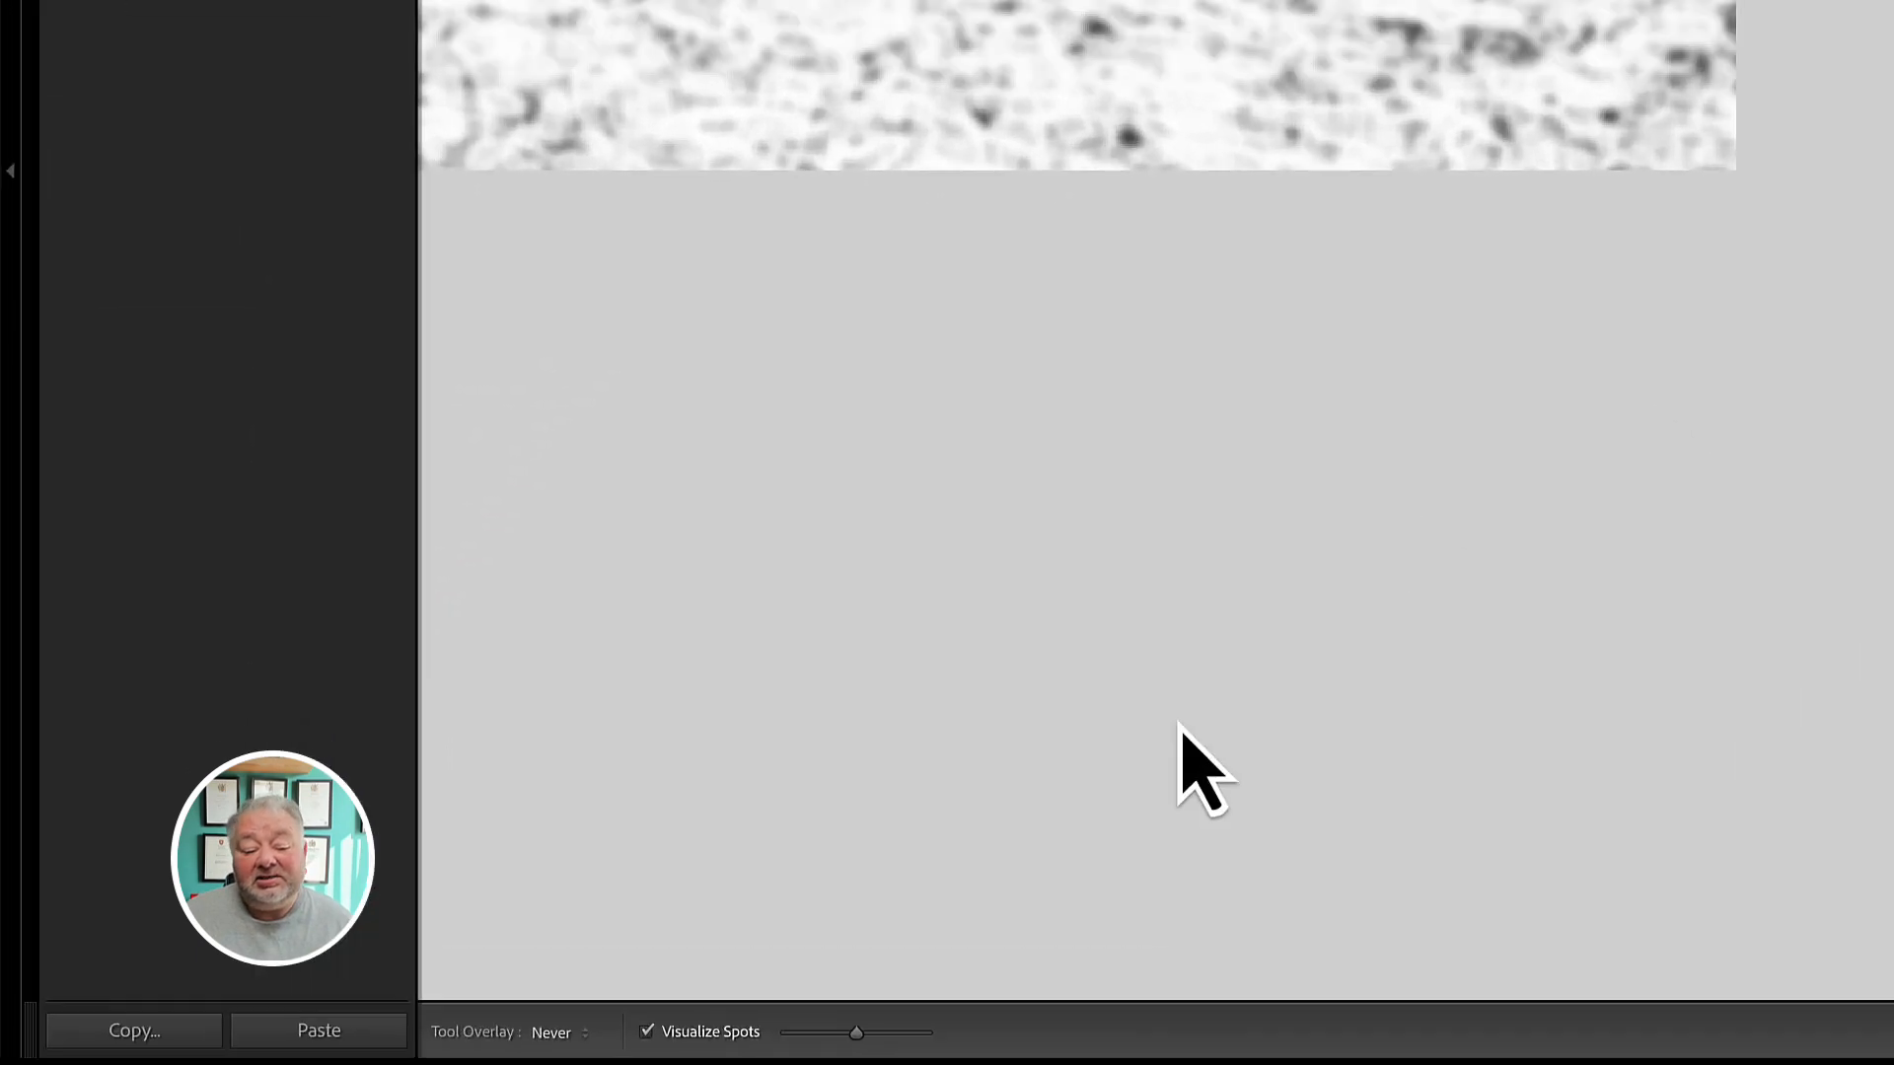
left_click(939, 1027)
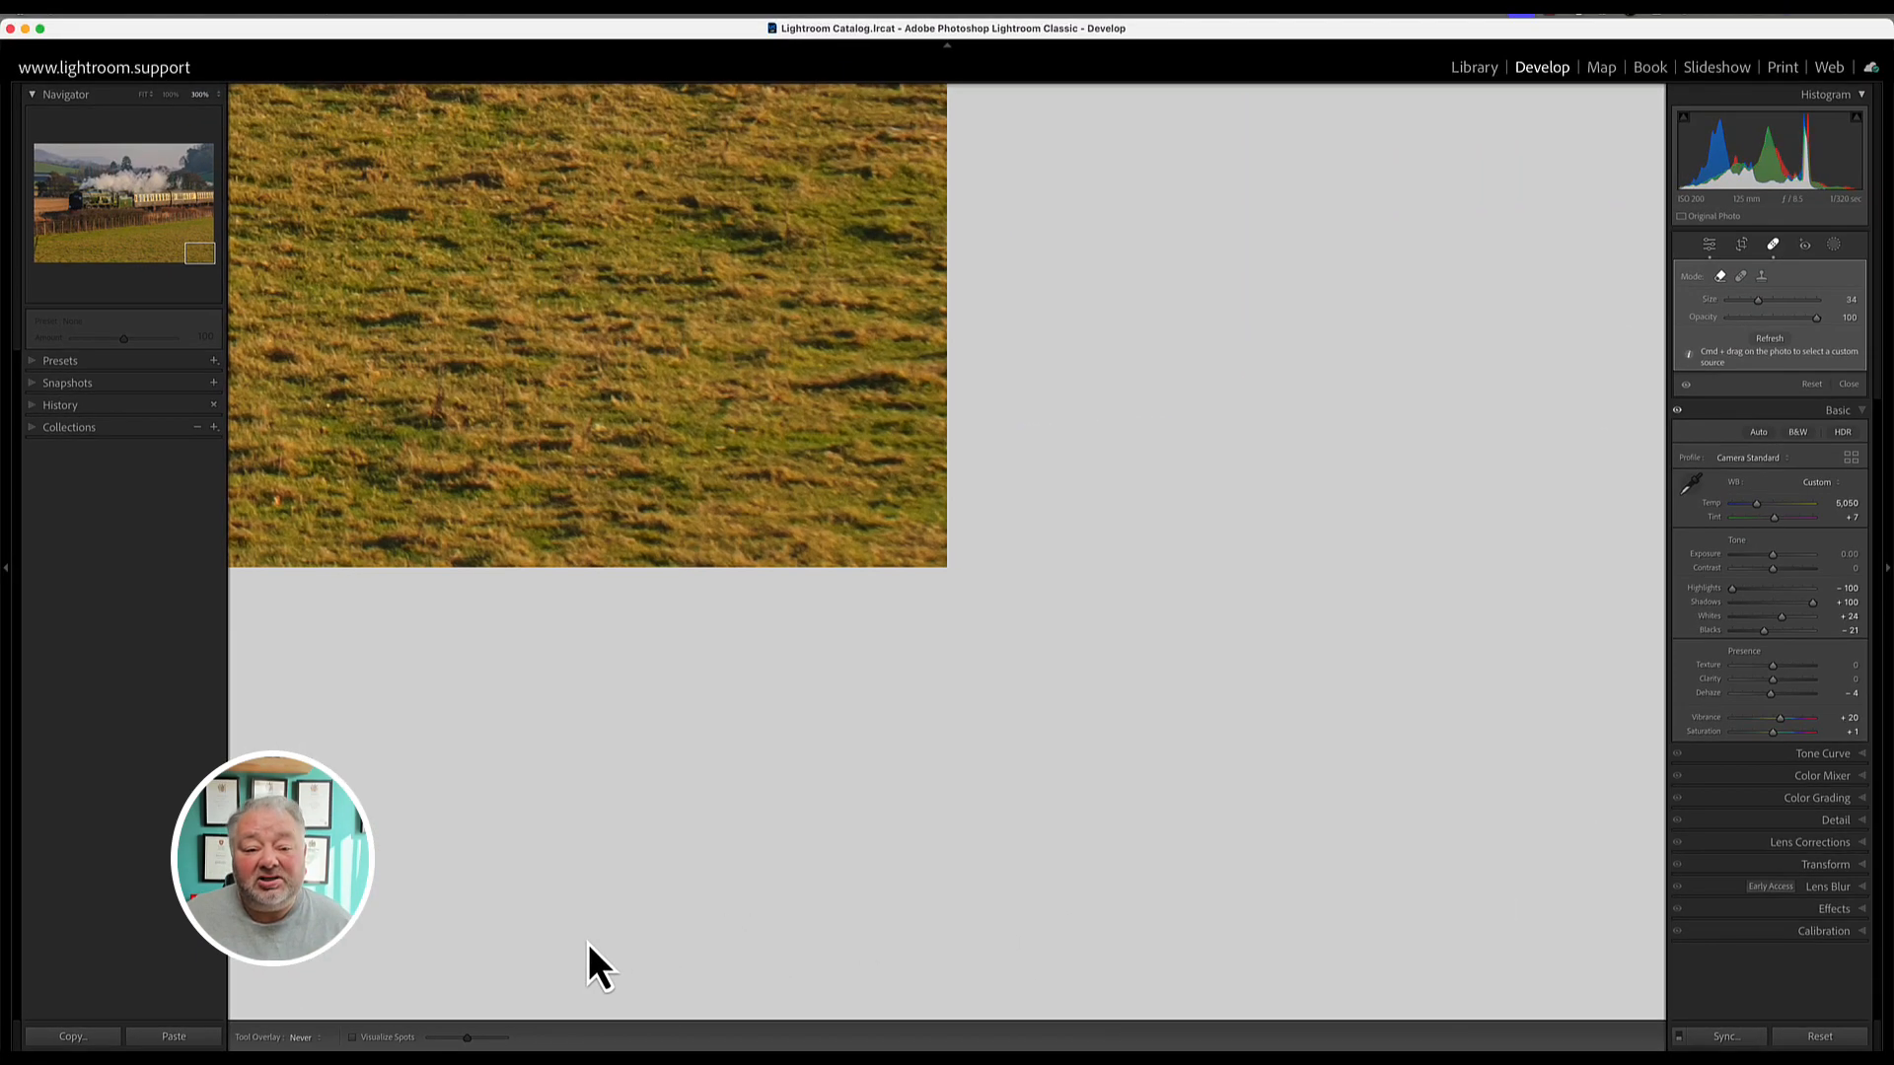
Step: Examine the grass field, fence, steam and sky across the right-hand and middle parts of the photo for remaining blemishes at 300%
scroll(587, 943, "up", 6)
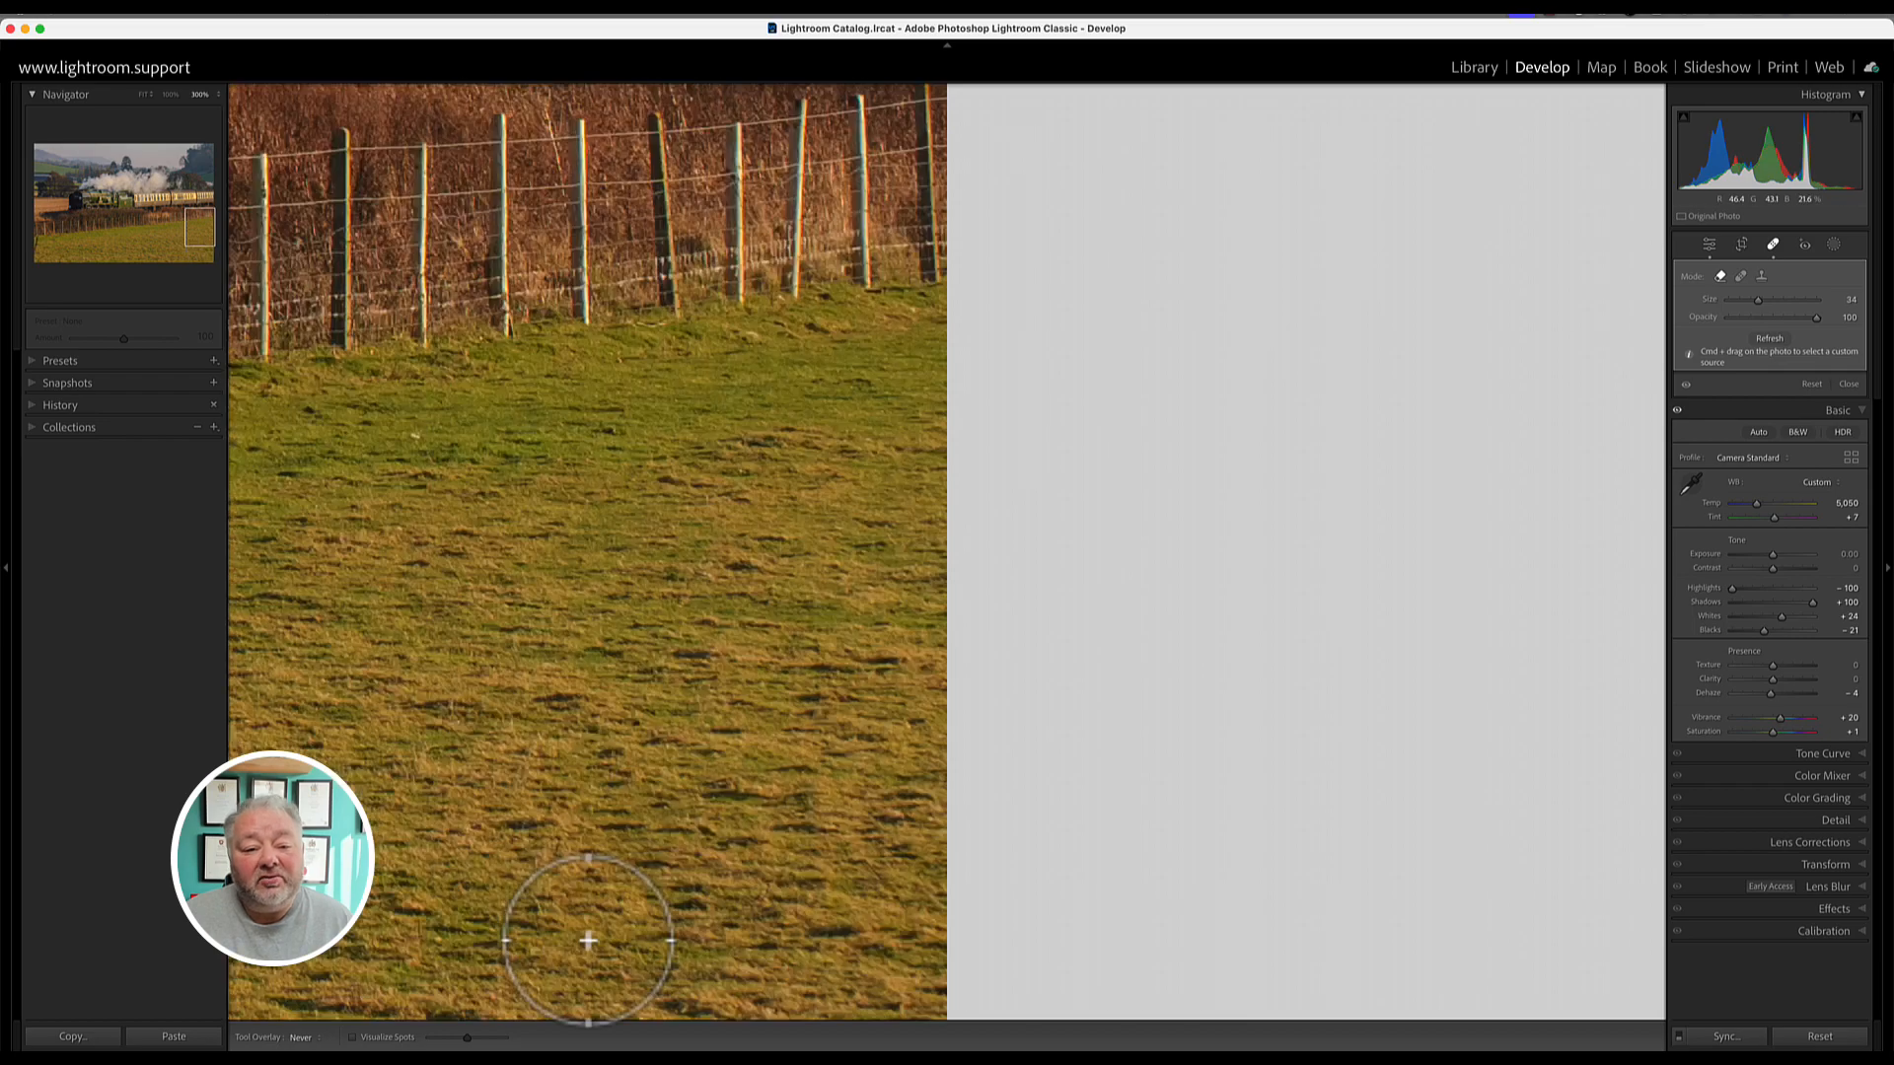
scroll(588, 941, "up", 8)
scroll(587, 941, "down", 15)
scroll(587, 941, "left", 10)
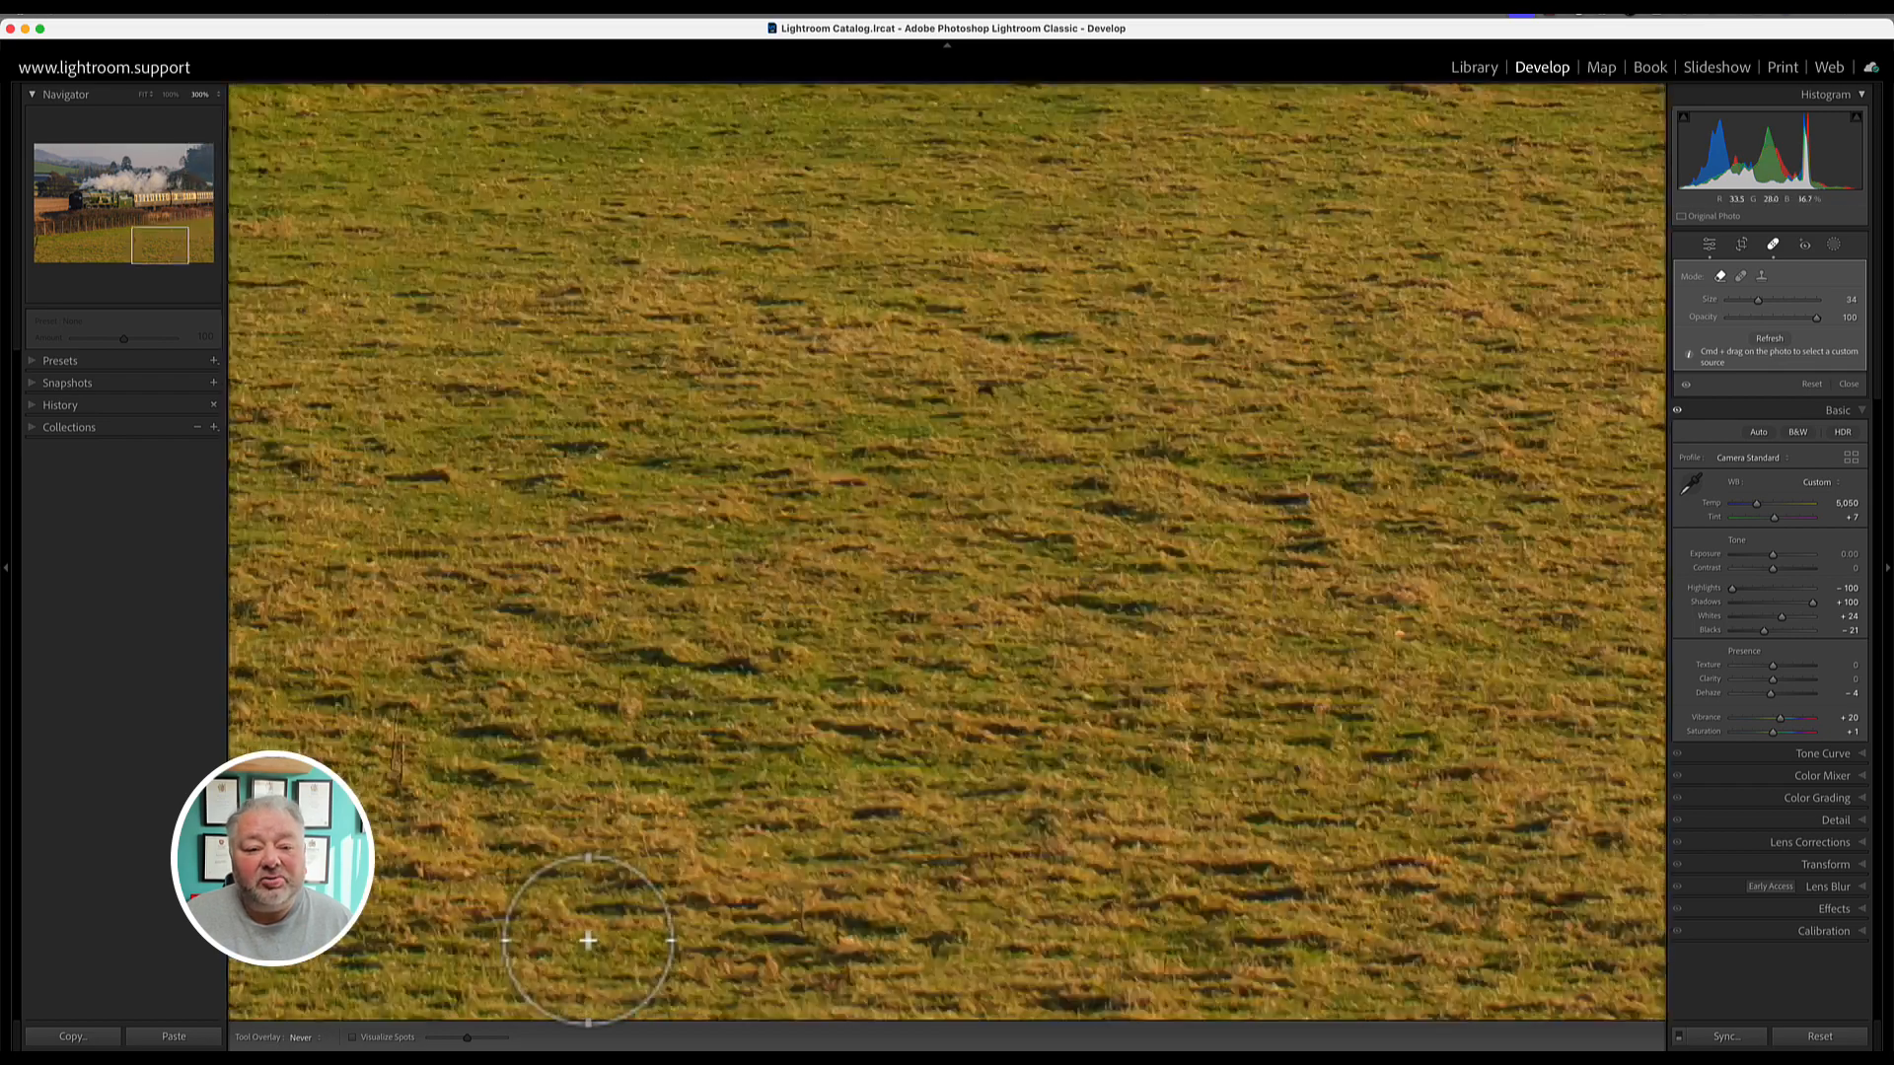
scroll(587, 941, "up", 8)
scroll(588, 940, "up", 10)
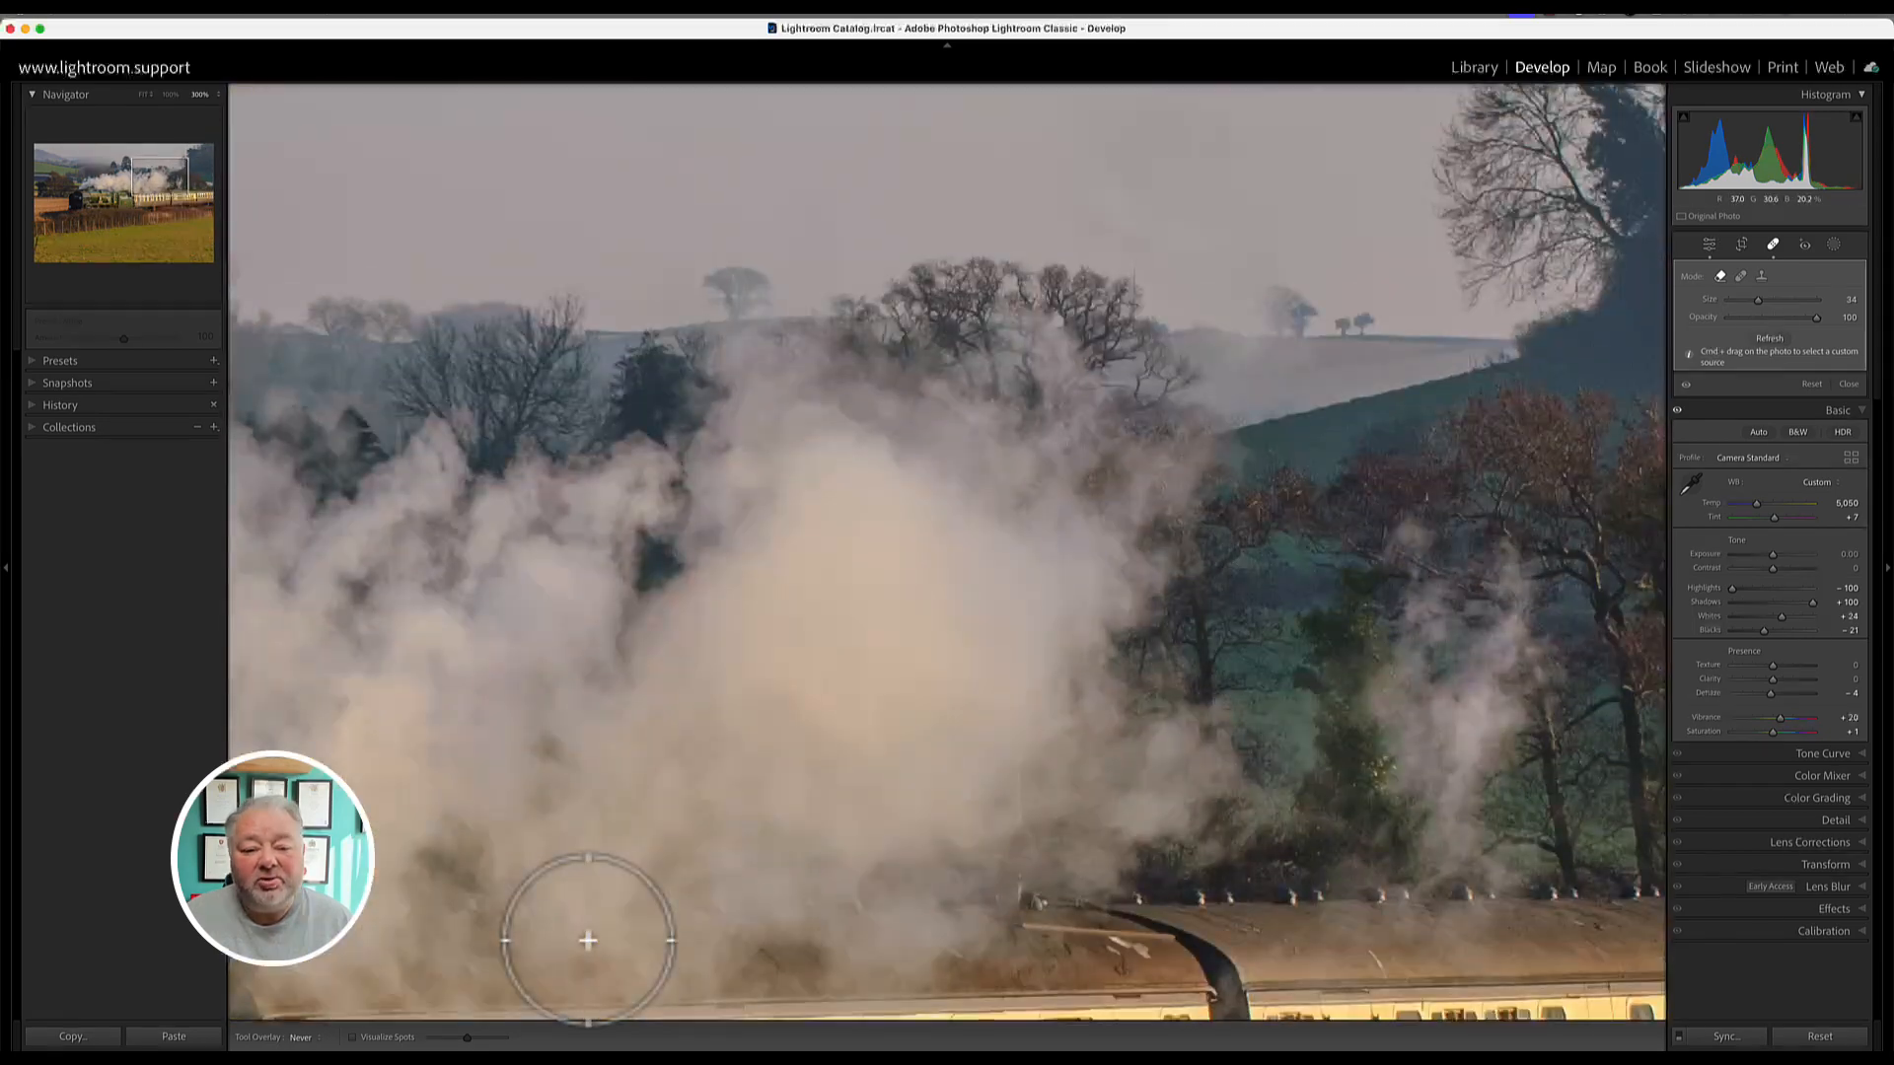
scroll(588, 941, "down", 15)
scroll(588, 941, "left", 8)
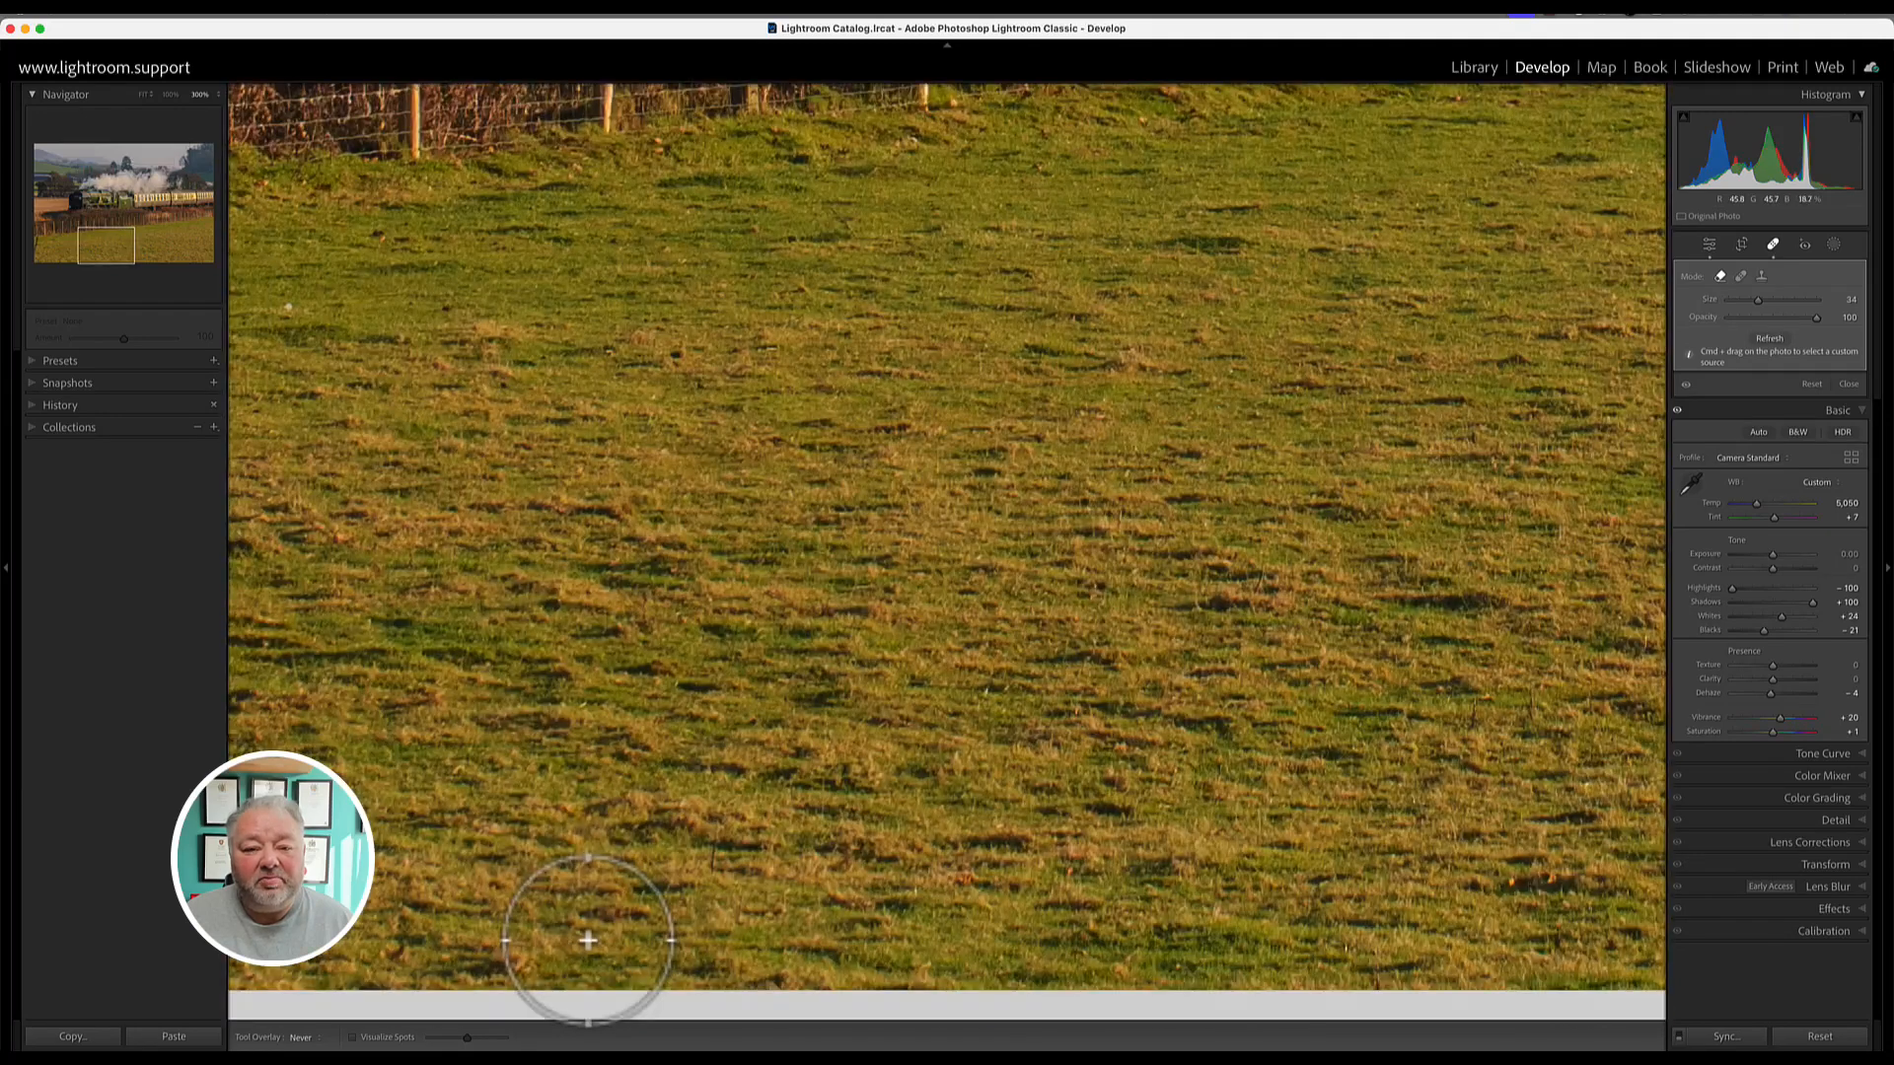
scroll(587, 941, "up", 5)
scroll(588, 941, "up", 8)
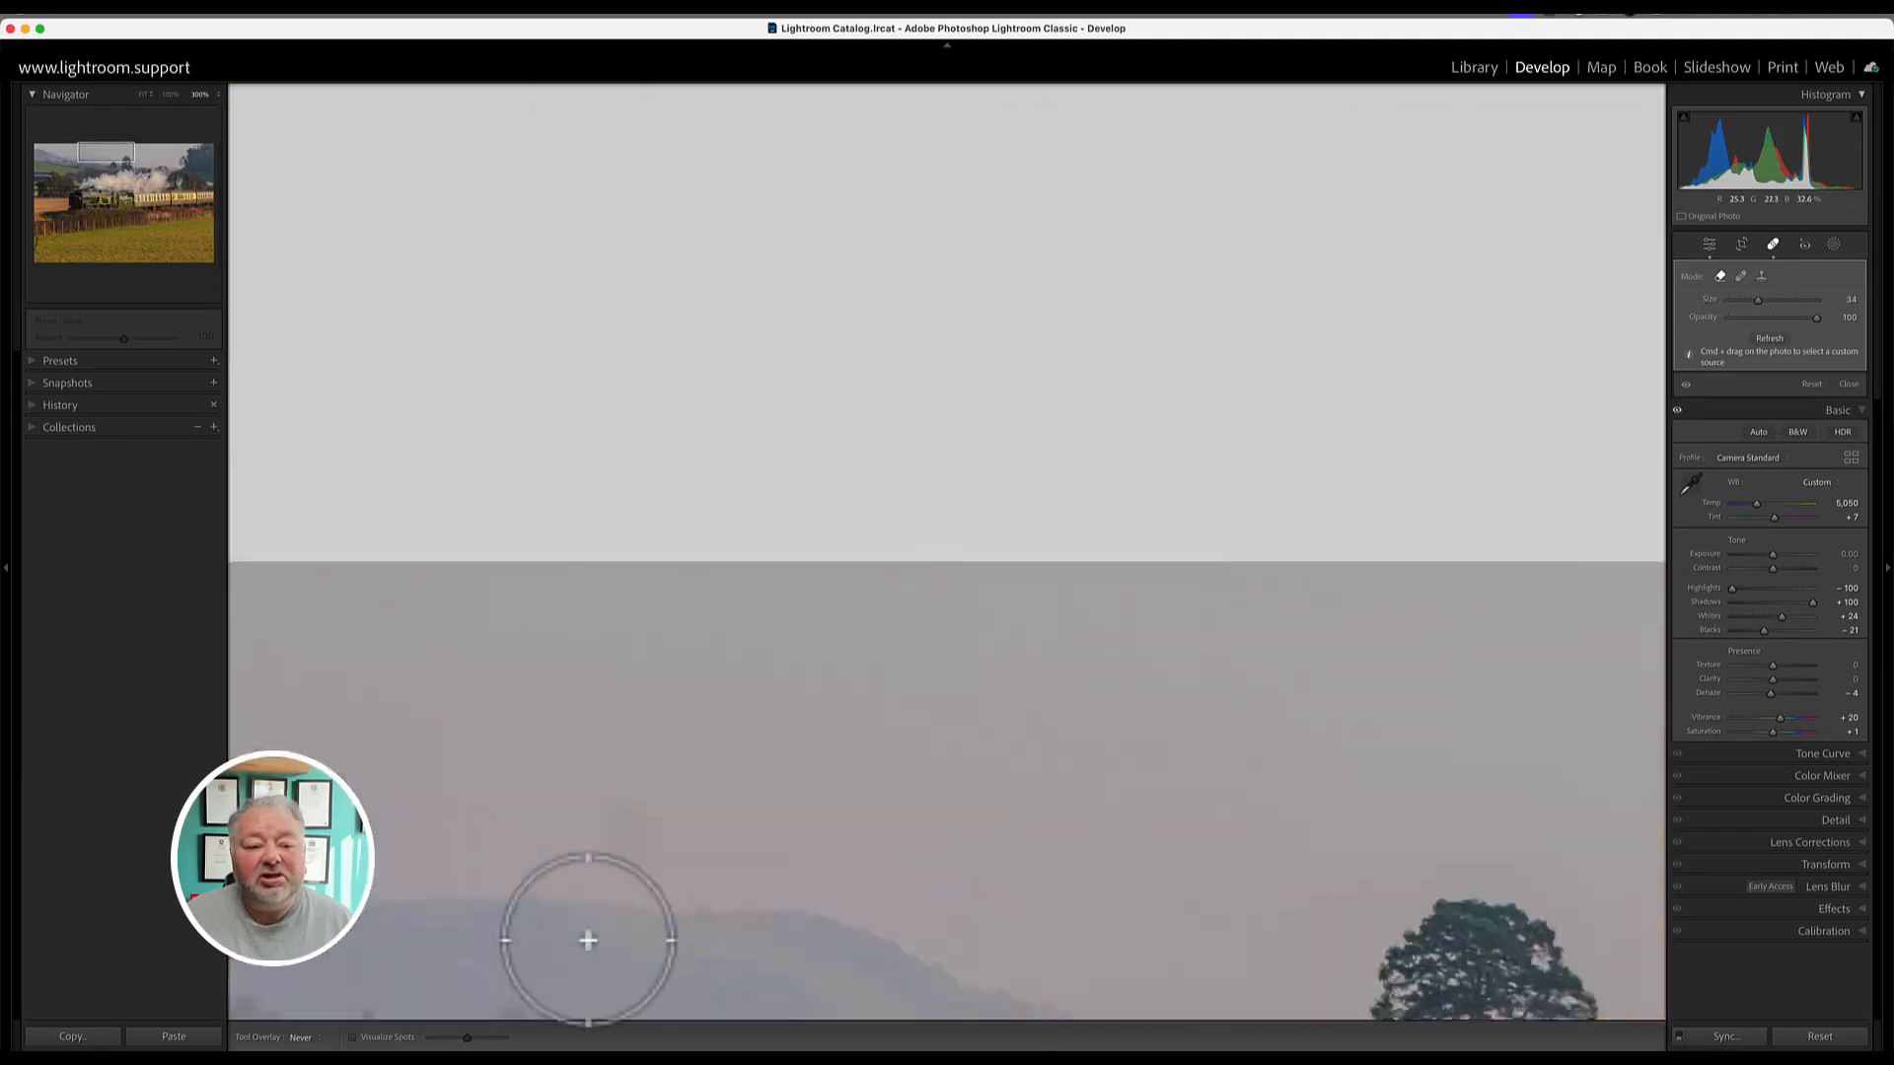
Step: Remove the long dark shadow streak in the grass below the fence post at the photo's left edge
scroll(588, 941, "down", 15)
scroll(587, 941, "left", 8)
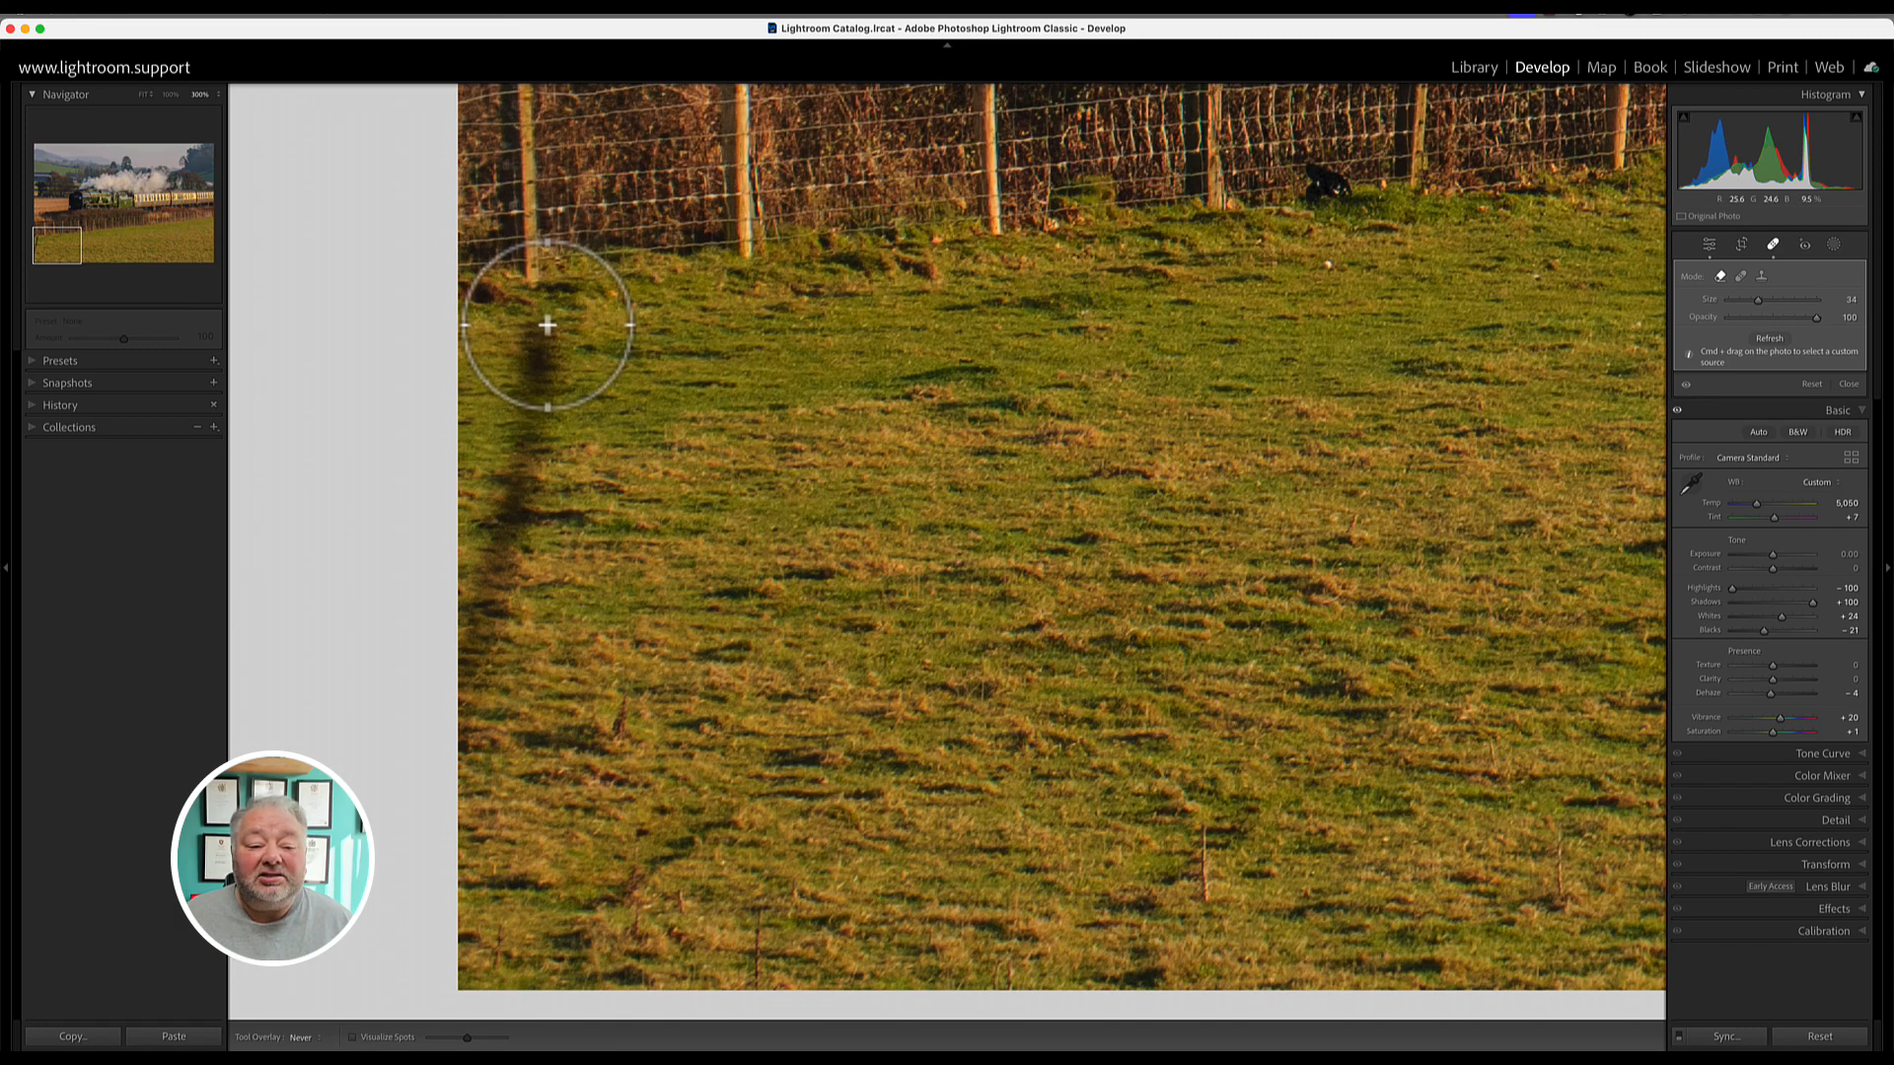
mouse_move(547, 325)
left_mouse_down()
mouse_move(534, 474)
mouse_move(456, 635)
left_mouse_up()
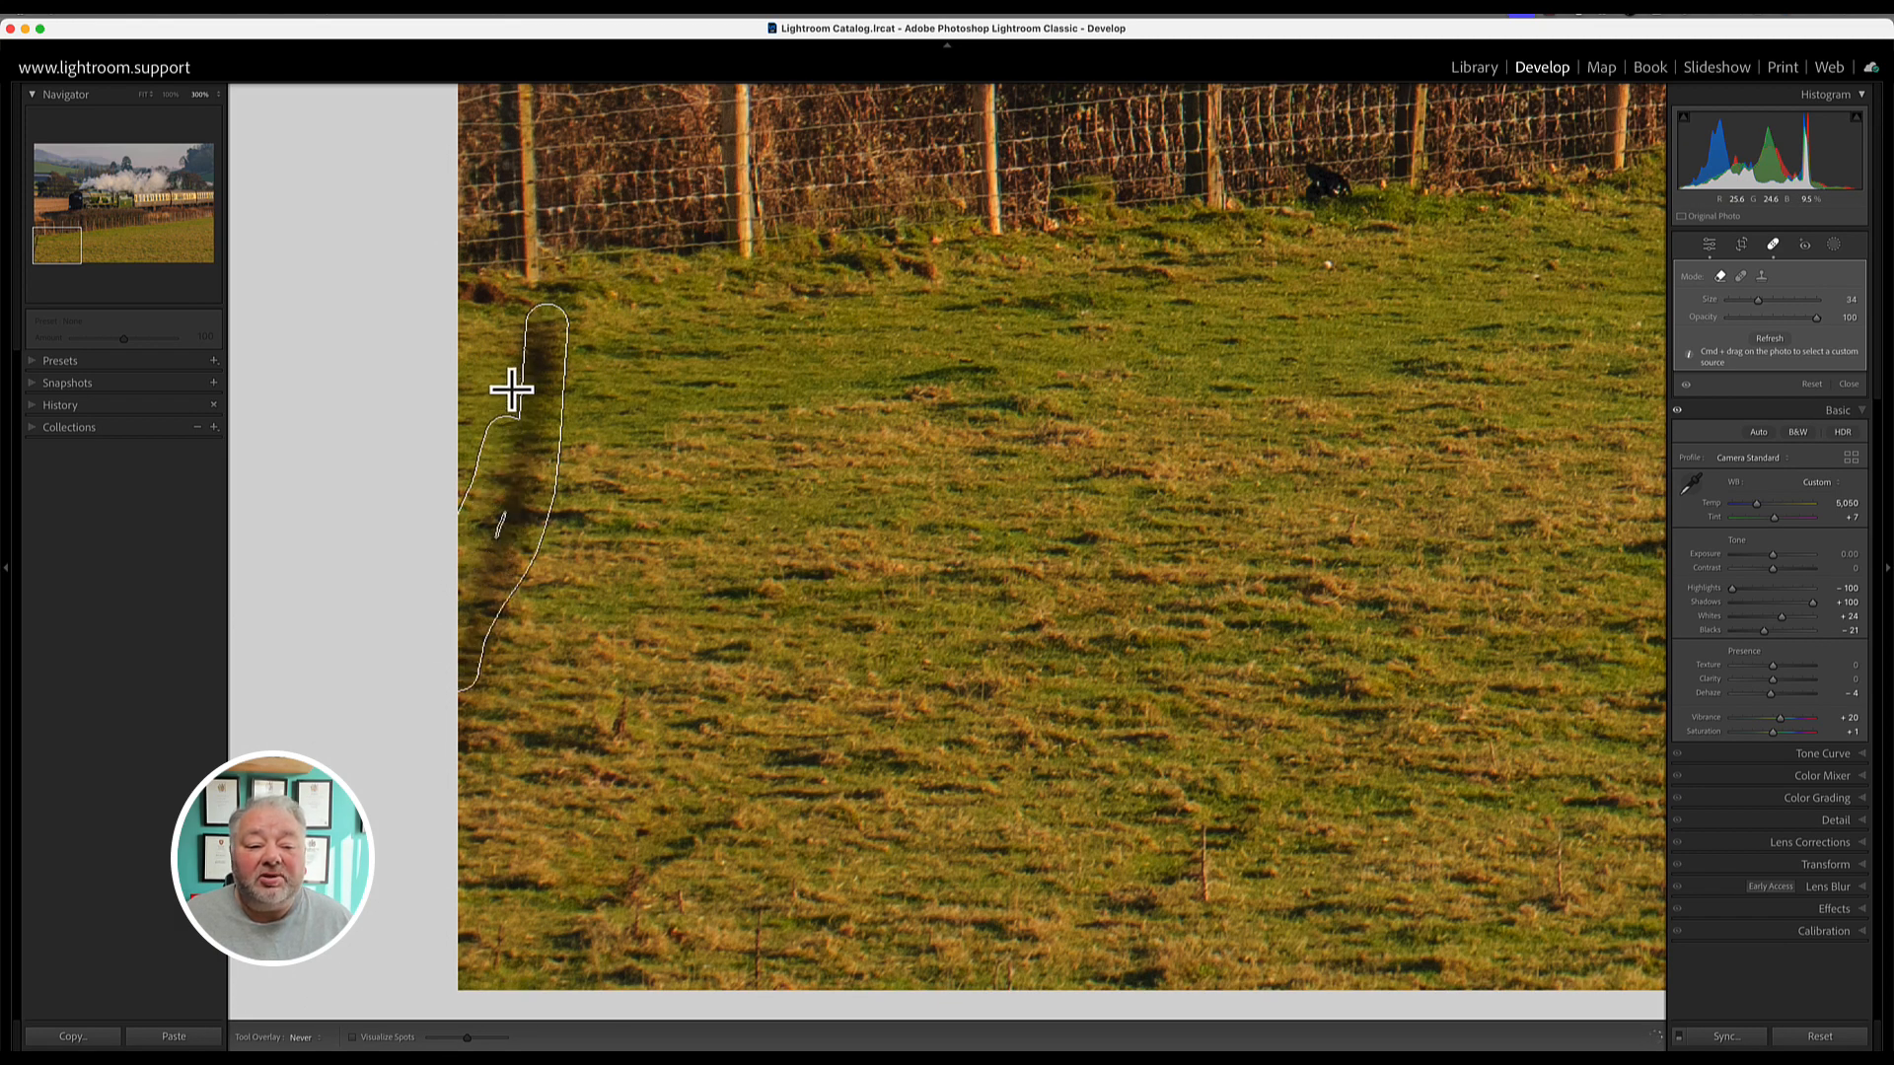
mouse_move(512, 390)
left_mouse_down()
mouse_move(528, 313)
mouse_move(567, 323)
mouse_move(507, 580)
mouse_move(495, 503)
mouse_move(467, 690)
left_mouse_up()
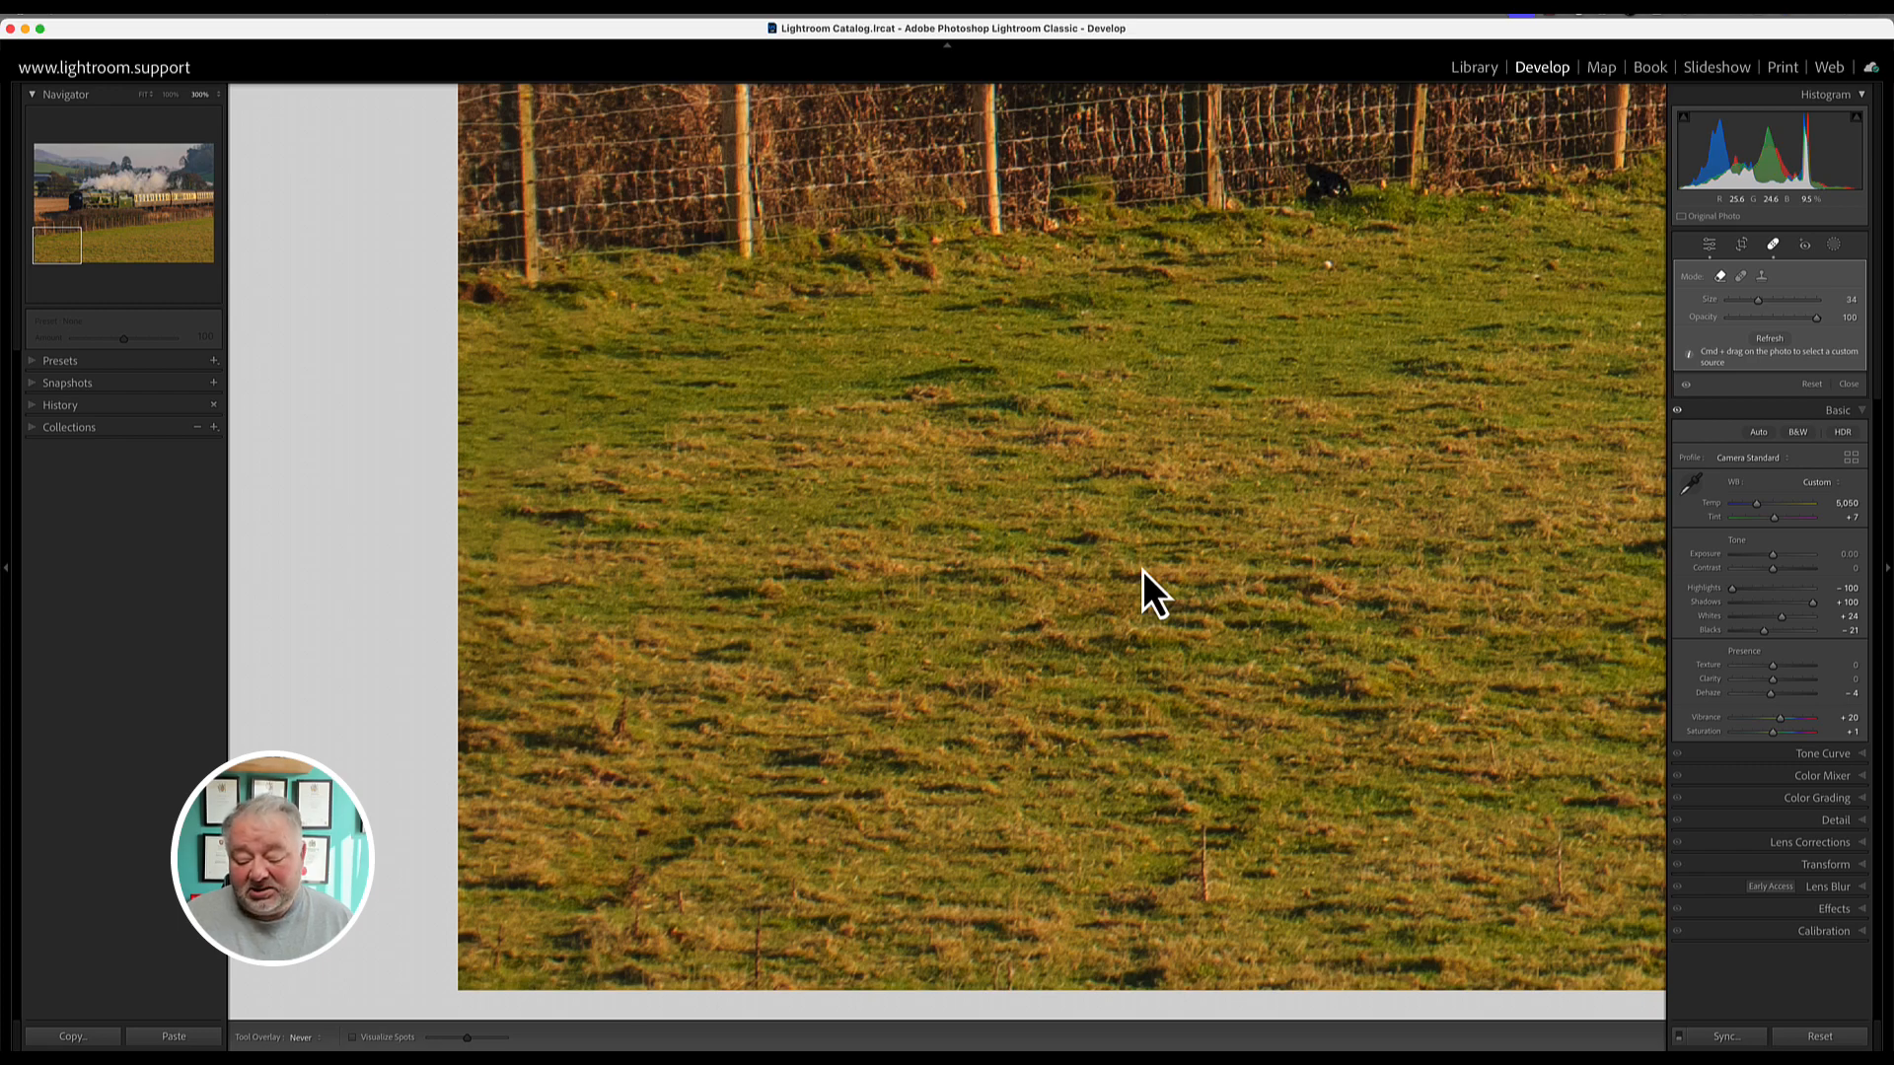
Step: Check the left-hand strip of the photo above the field, close the Remove tool and fit the whole photo in view
key("Page_Up")
key("Page_Up")
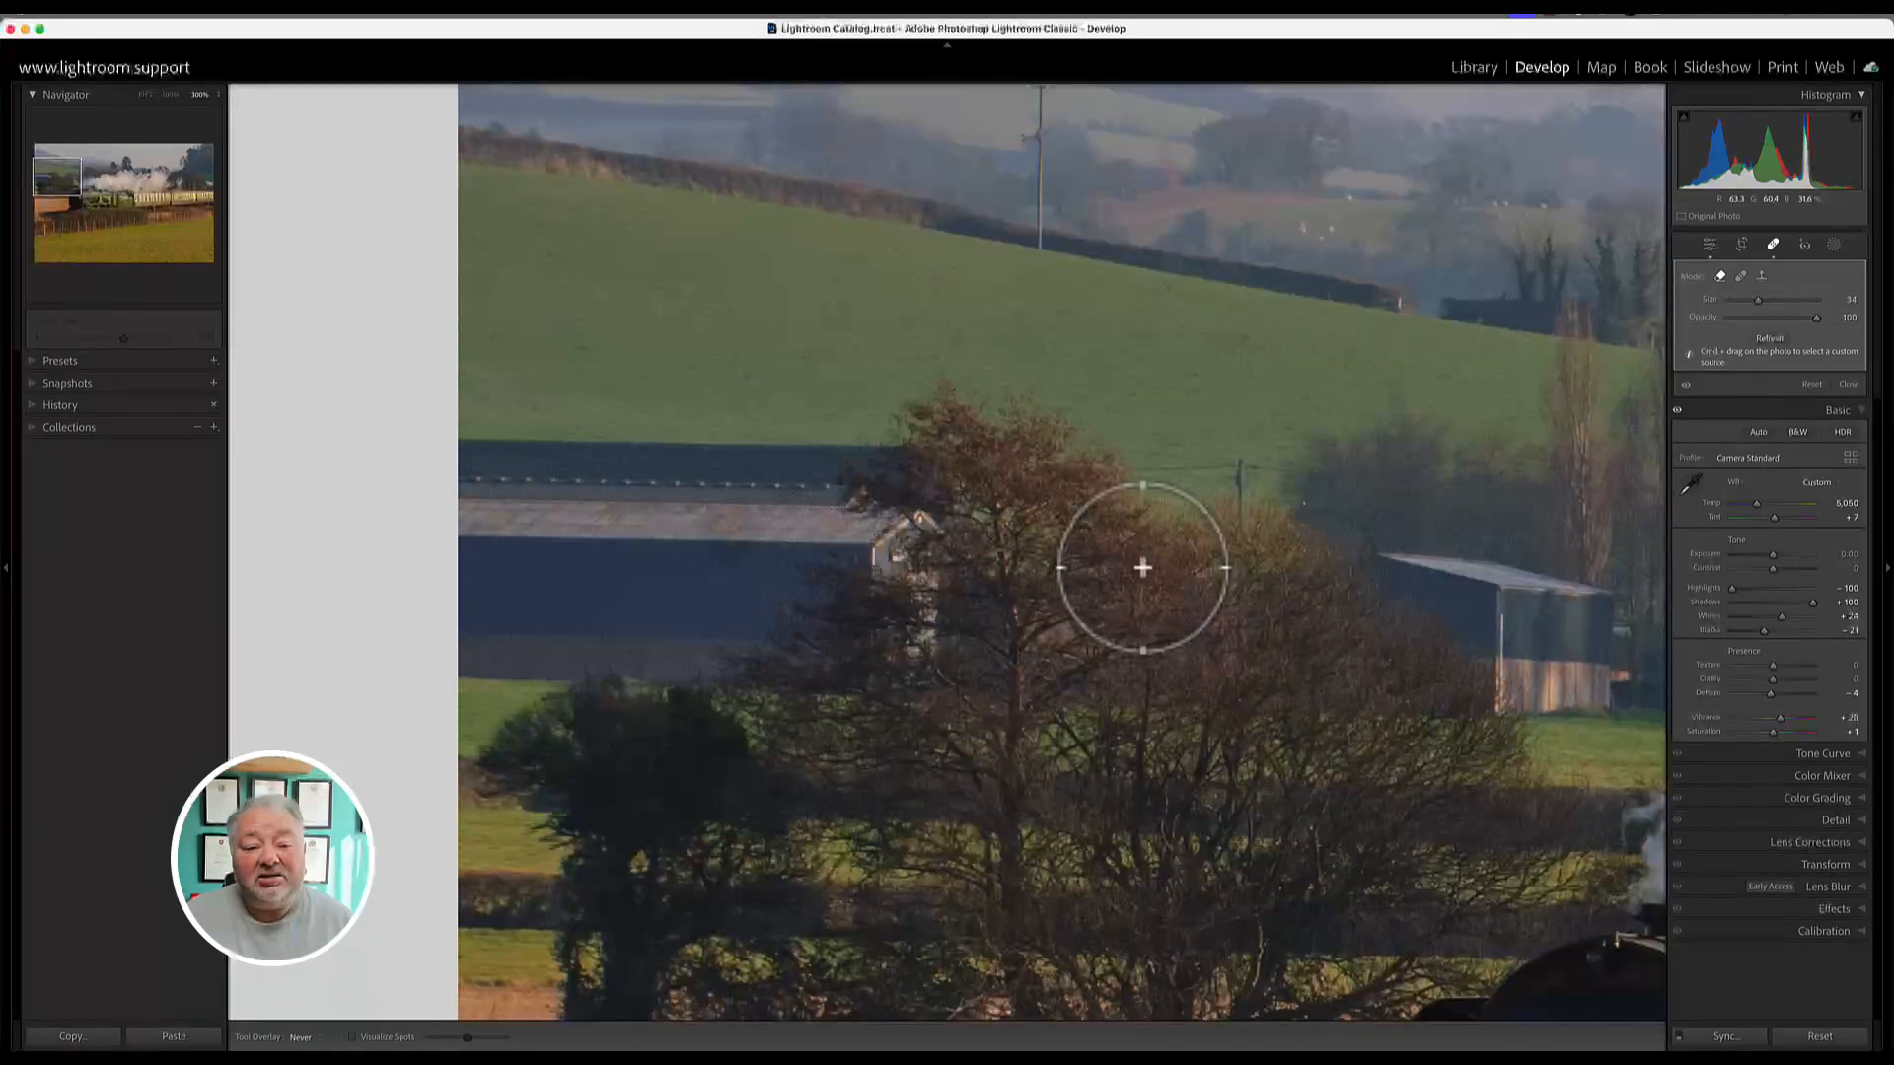
key("Page_Up")
key("Page_Down")
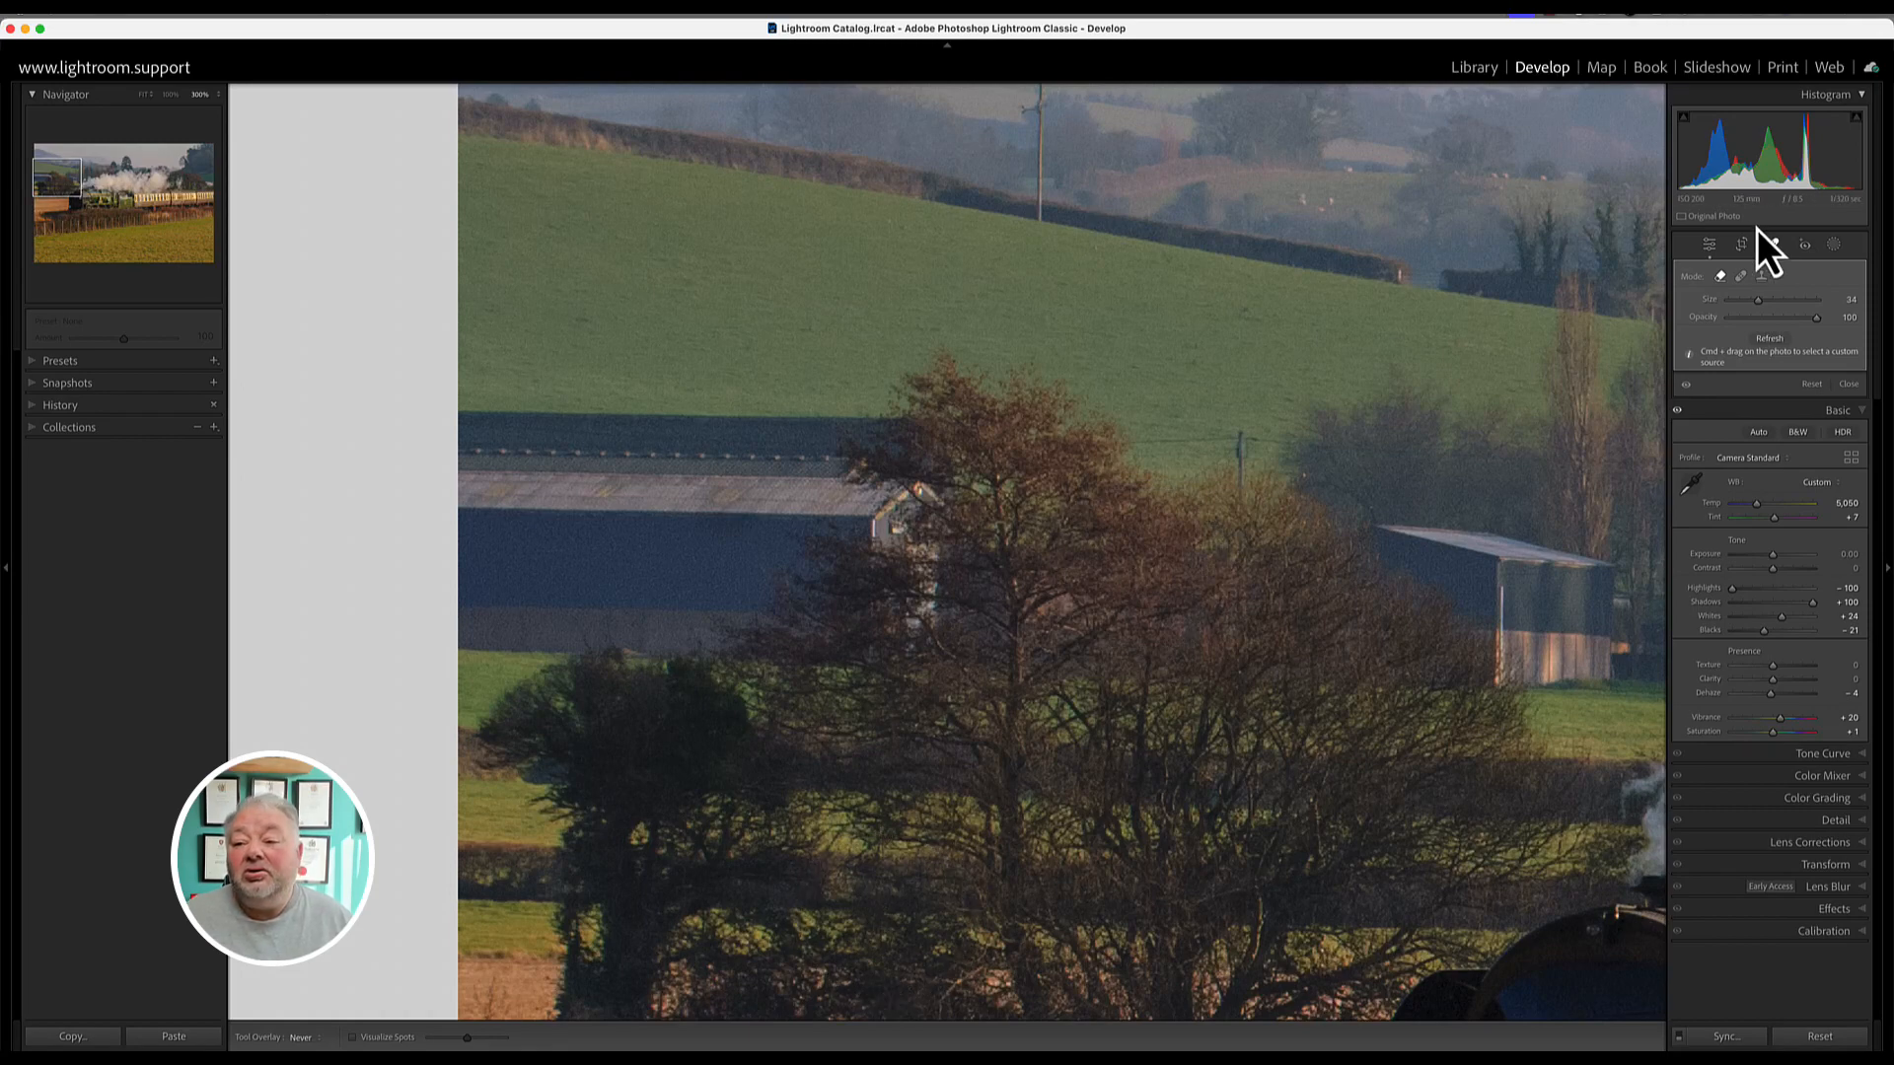
left_click(1850, 384)
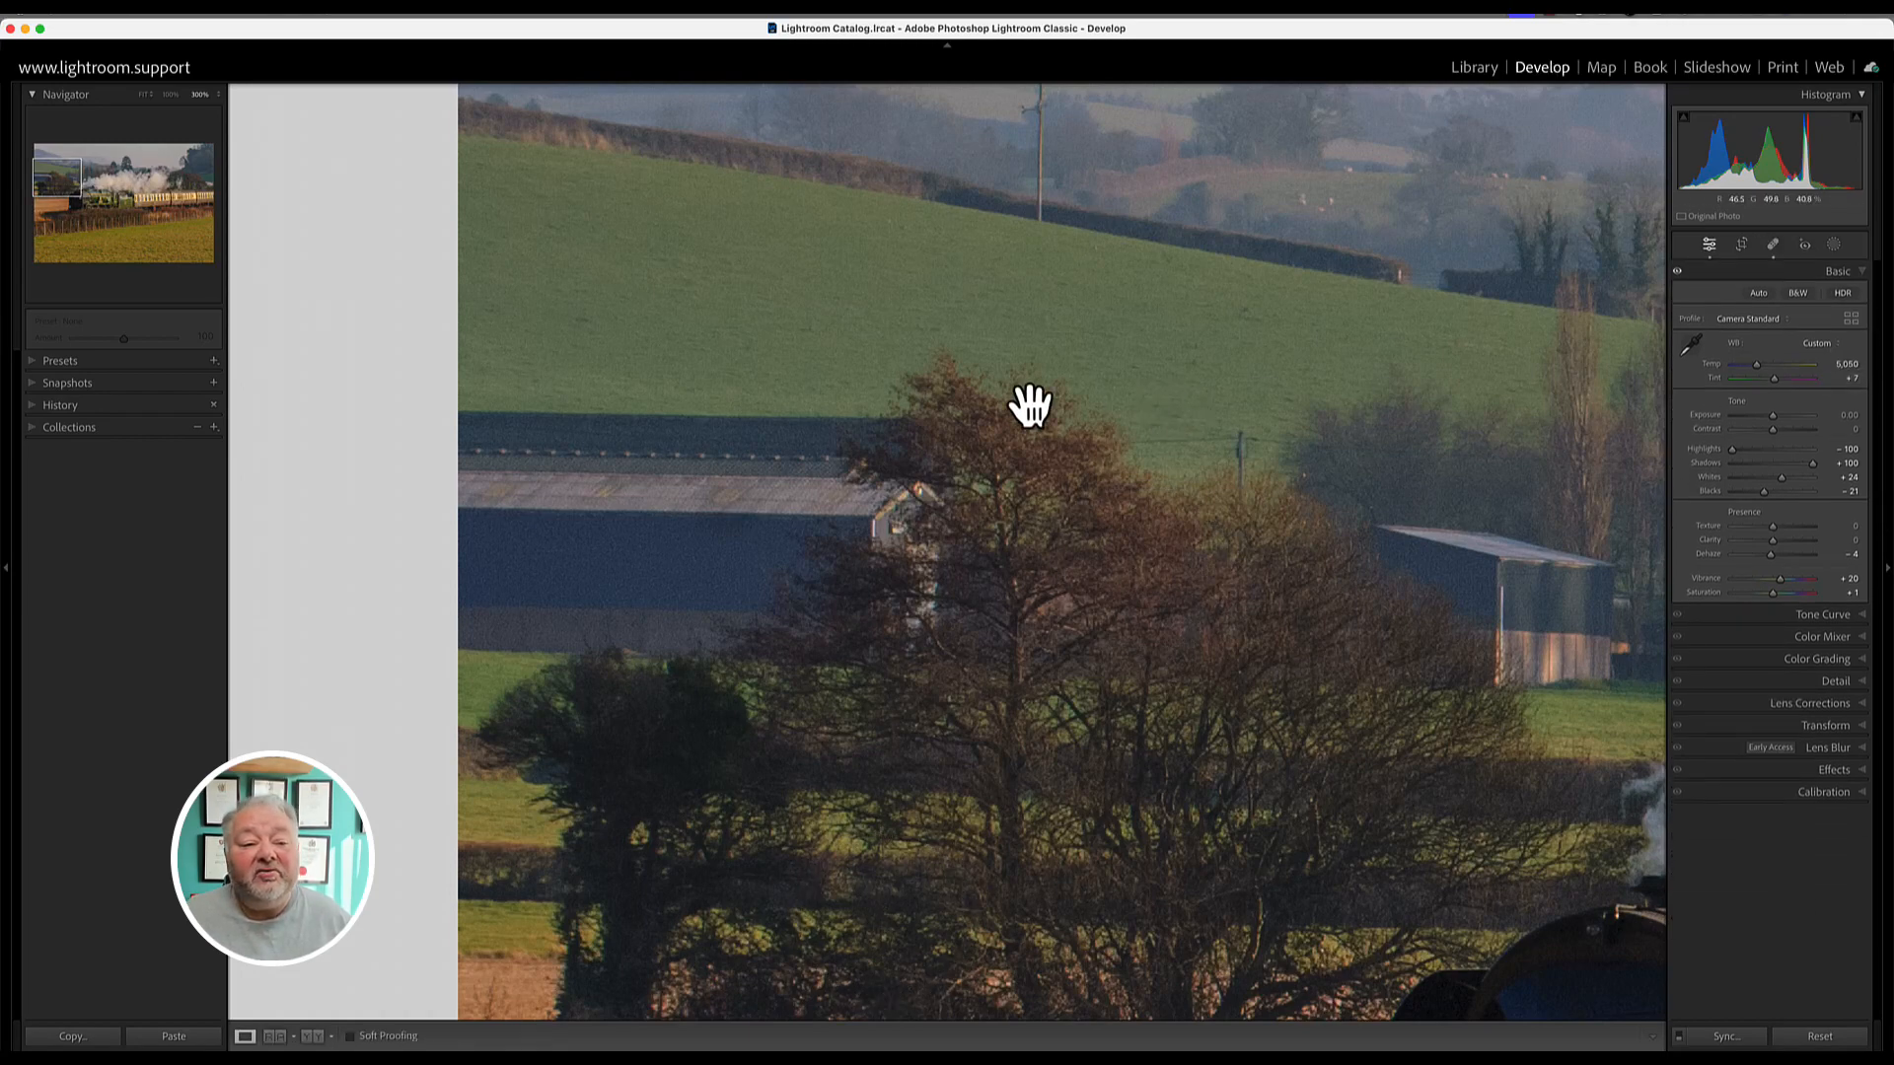
key("z")
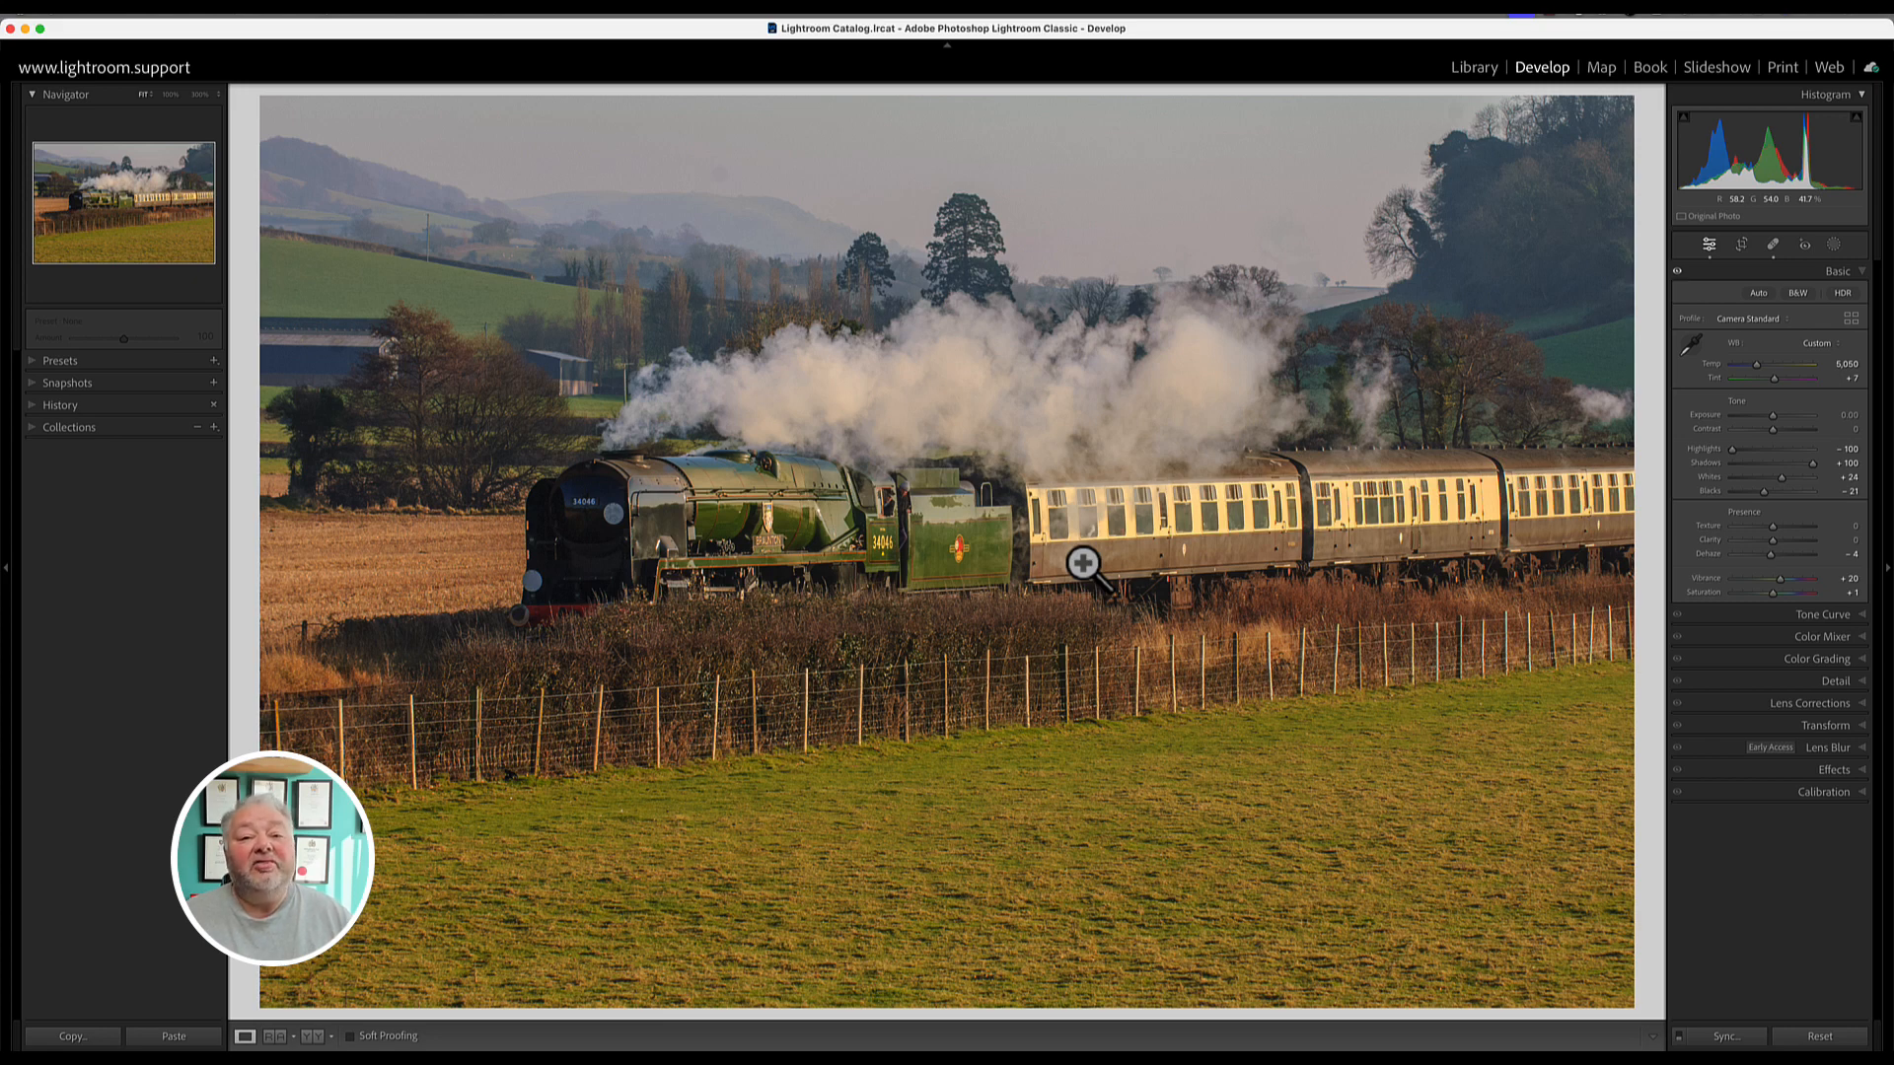
Step: Create a virtual copy of the photo and show the info overlay on the processed steam train photo MTP081228020020.dng
right_click(1079, 517)
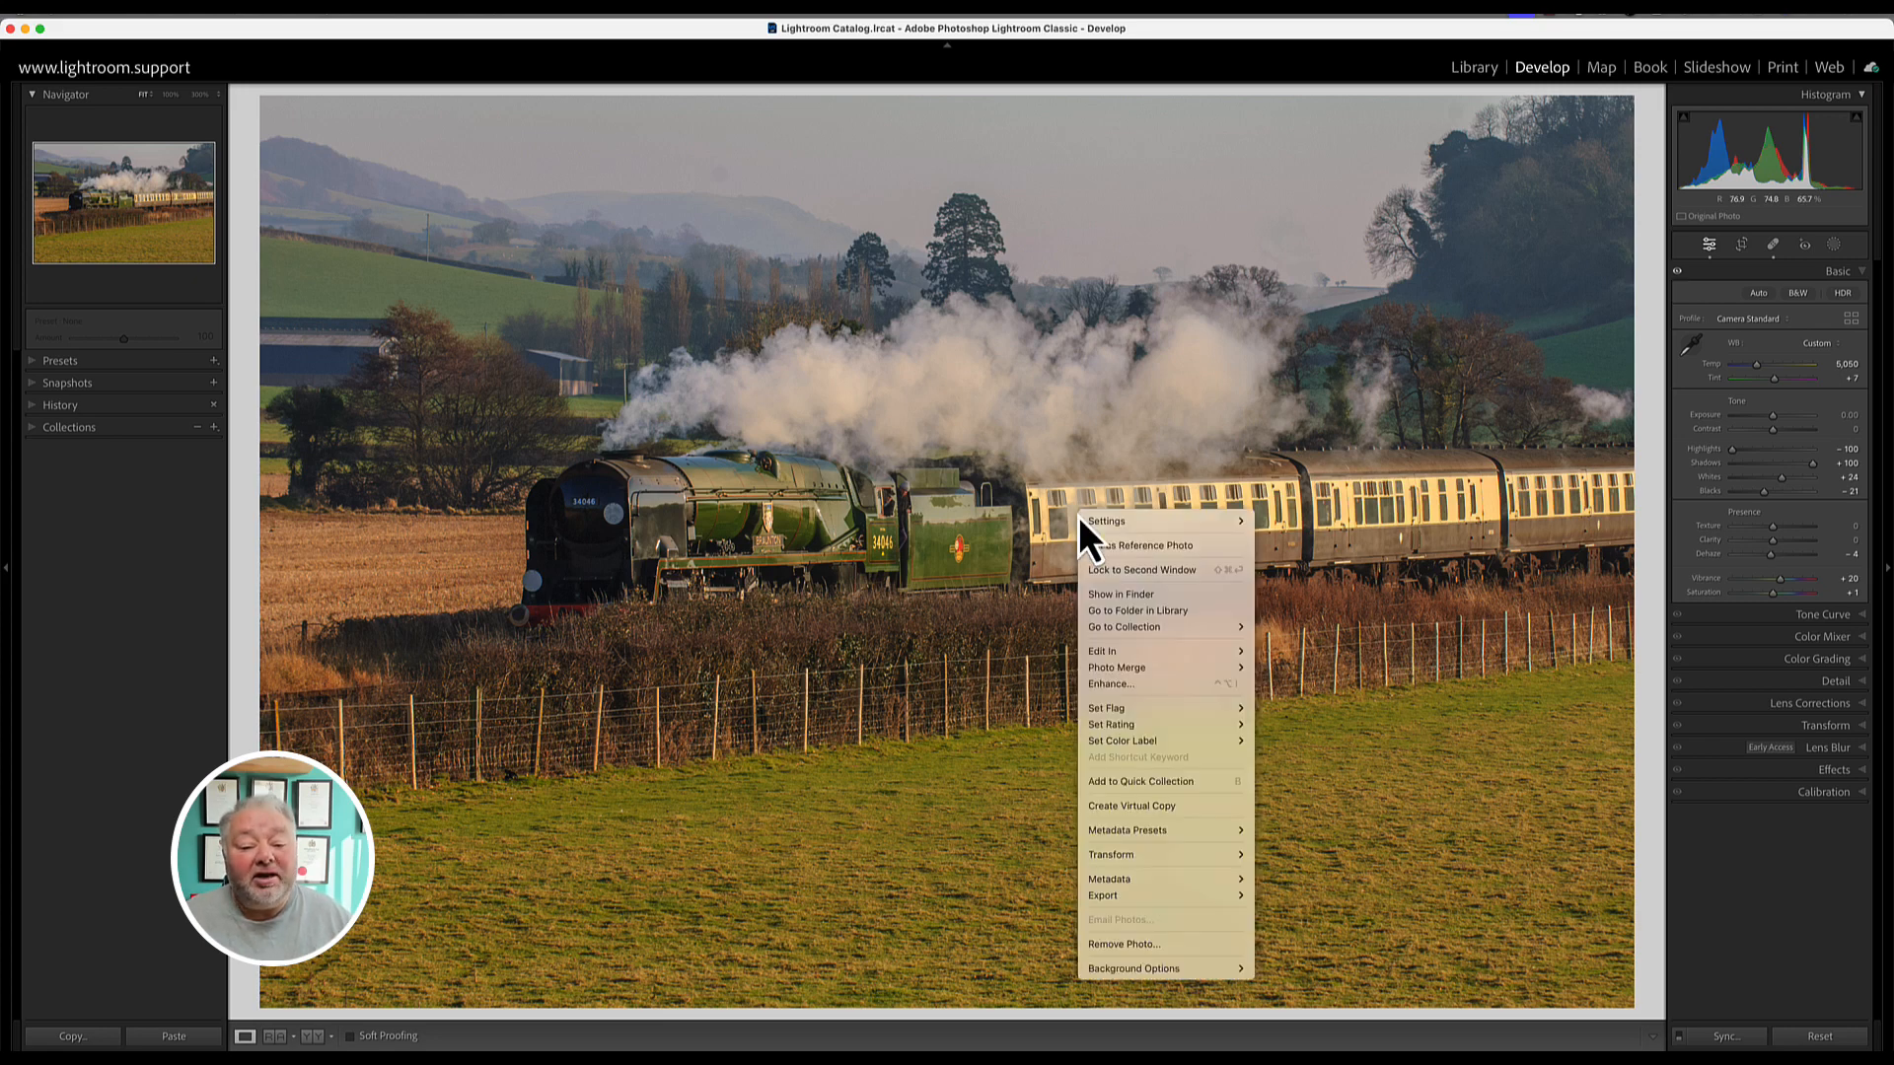
left_click(1175, 810)
key("super+shift+v")
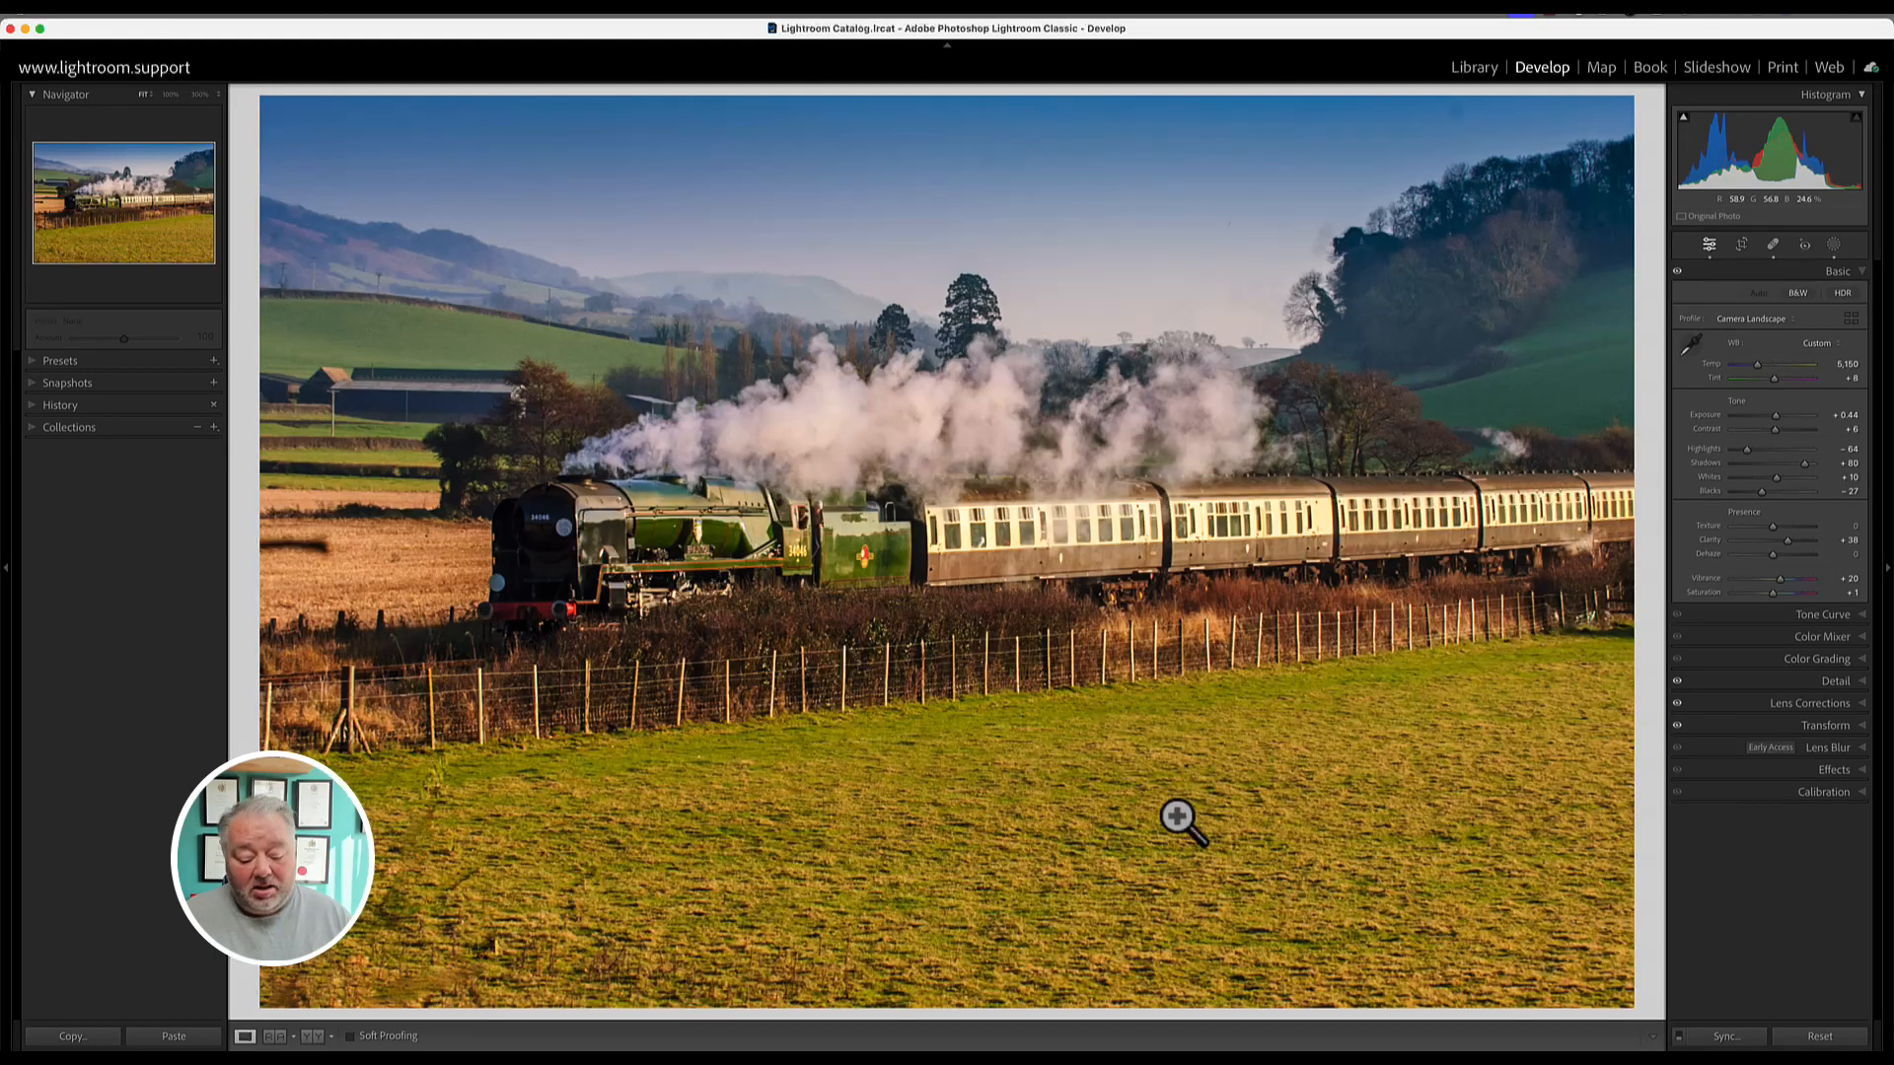
key("i")
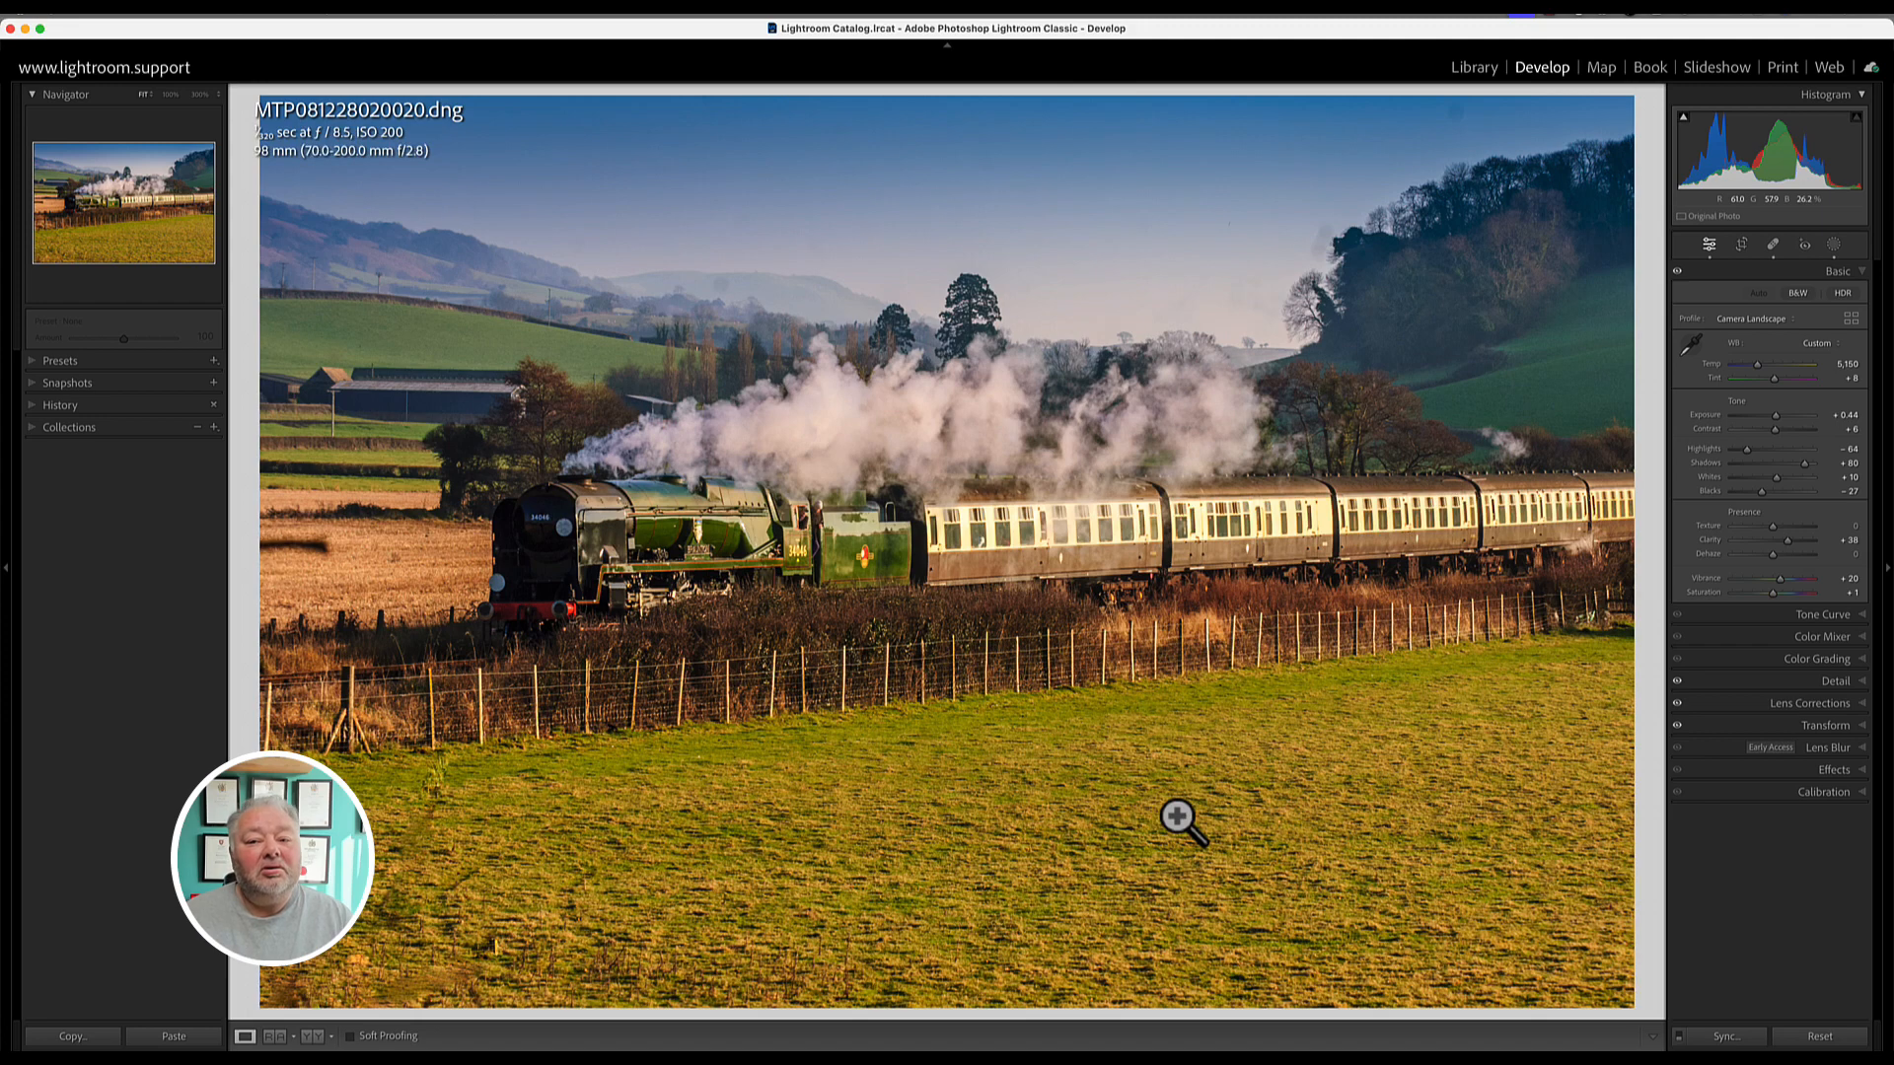